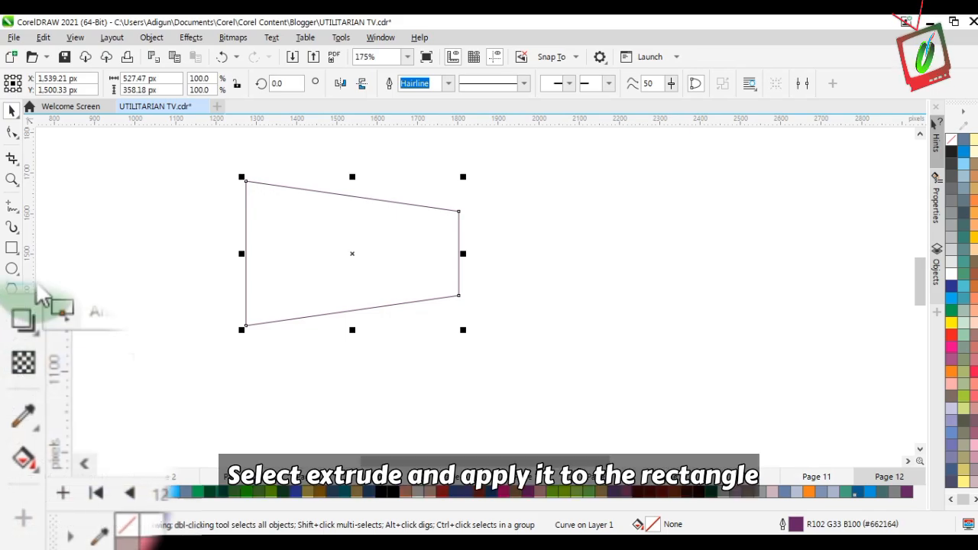
Step: Apply an Extrude effect to the tapered rectangle, with its vanishing point just outside the shape's left edge
{"action": "left_click", "coordinate": [18, 348]}
{"action": "left_click", "coordinate": [18, 347]}
{"action": "left_click", "coordinate": [17, 348]}
{"action": "left_click", "coordinate": [30, 325]}
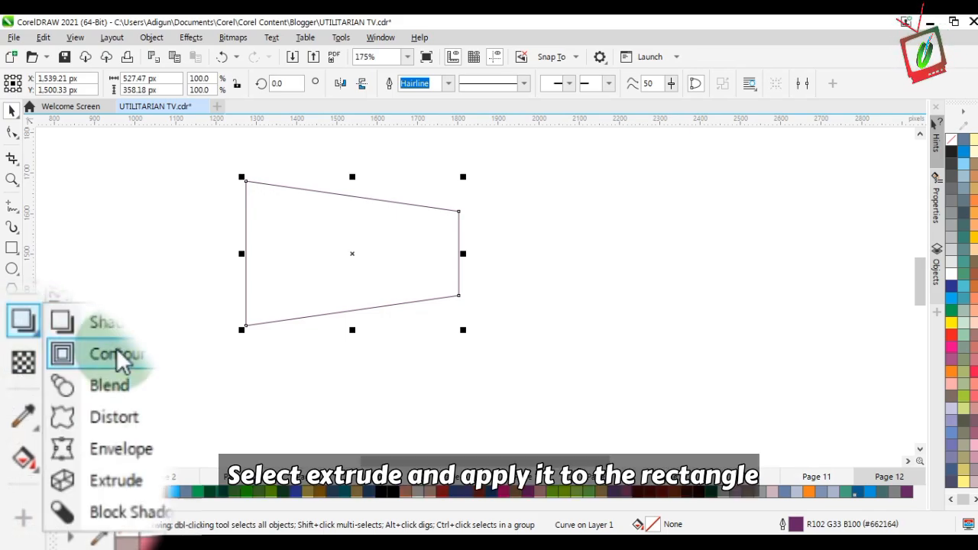
{"action": "left_click", "coordinate": [114, 479]}
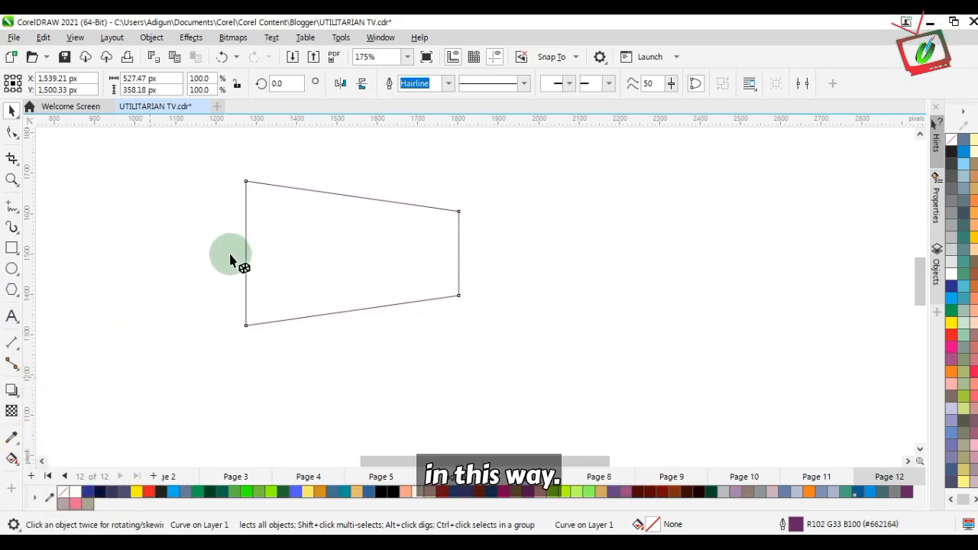
{"action": "left_click_drag", "start_coordinate": [300, 254], "coordinate": [503, 246]}
{"action": "left_click_drag", "start_coordinate": [245, 288], "coordinate": [217, 240]}
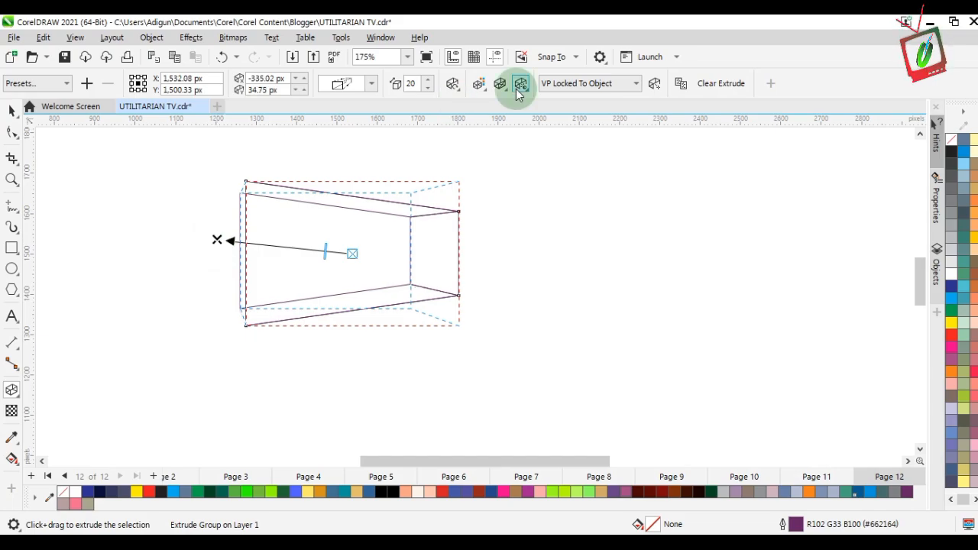
Step: Give the extrusion a solid warm grey colour from the PANTONE solid coated palette
{"action": "left_click", "coordinate": [483, 90]}
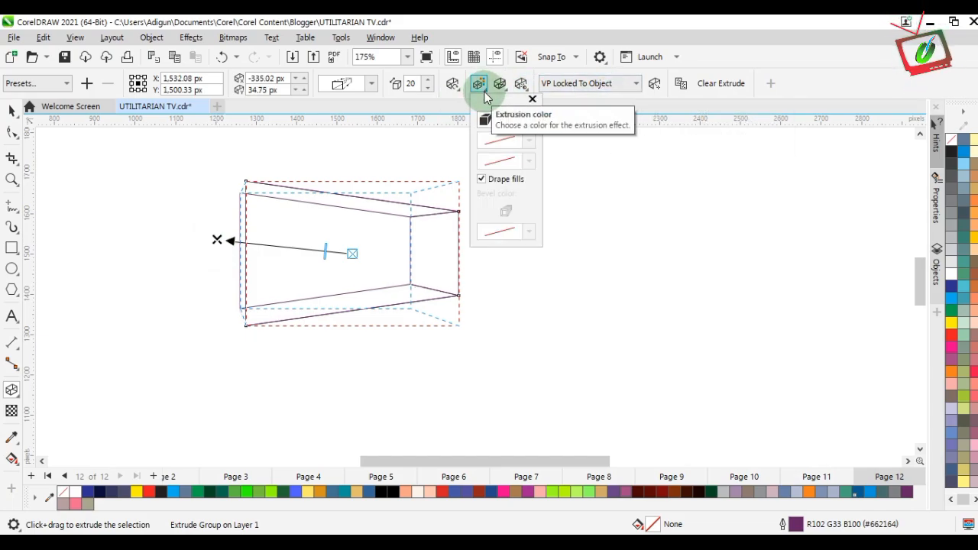
{"action": "left_click", "coordinate": [511, 123]}
{"action": "left_click", "coordinate": [527, 155]}
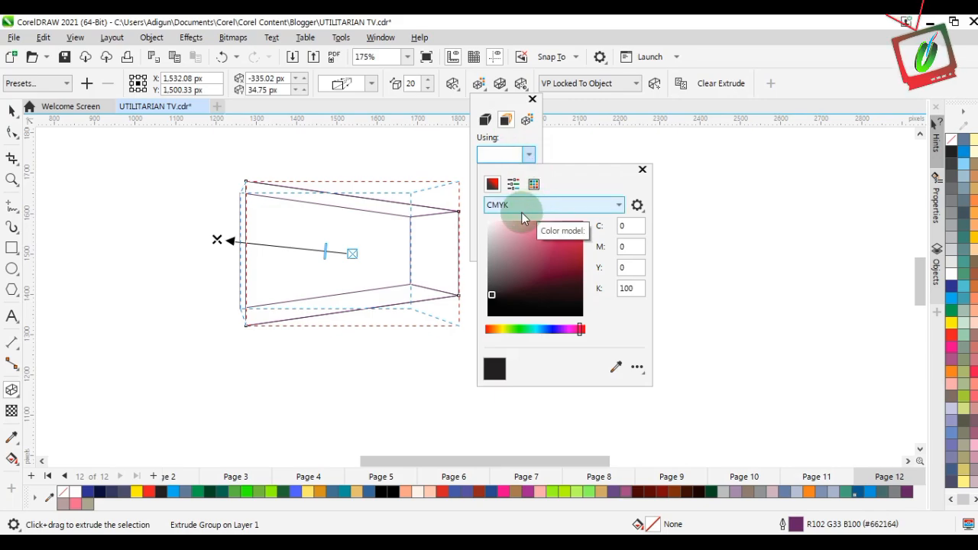
{"action": "left_click", "coordinate": [495, 266]}
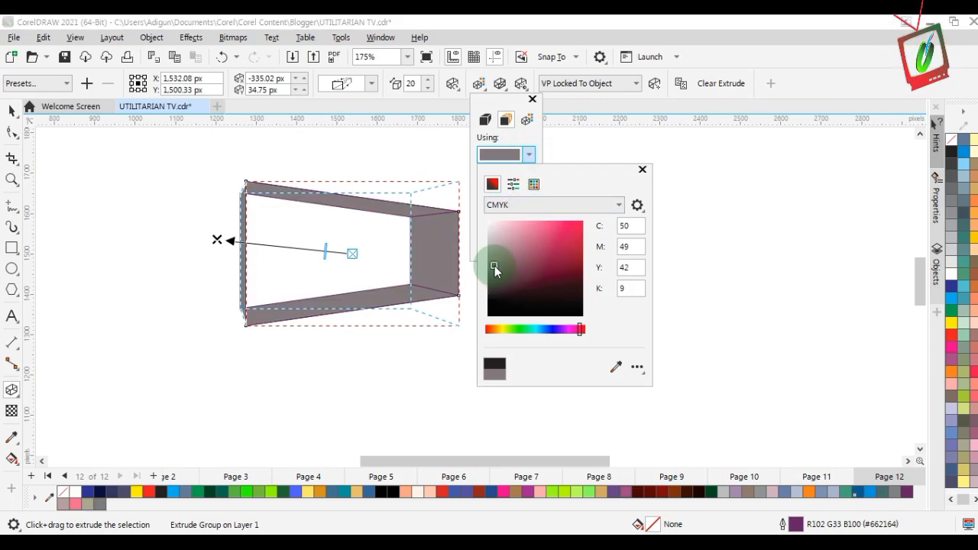
{"action": "left_click", "coordinate": [489, 262]}
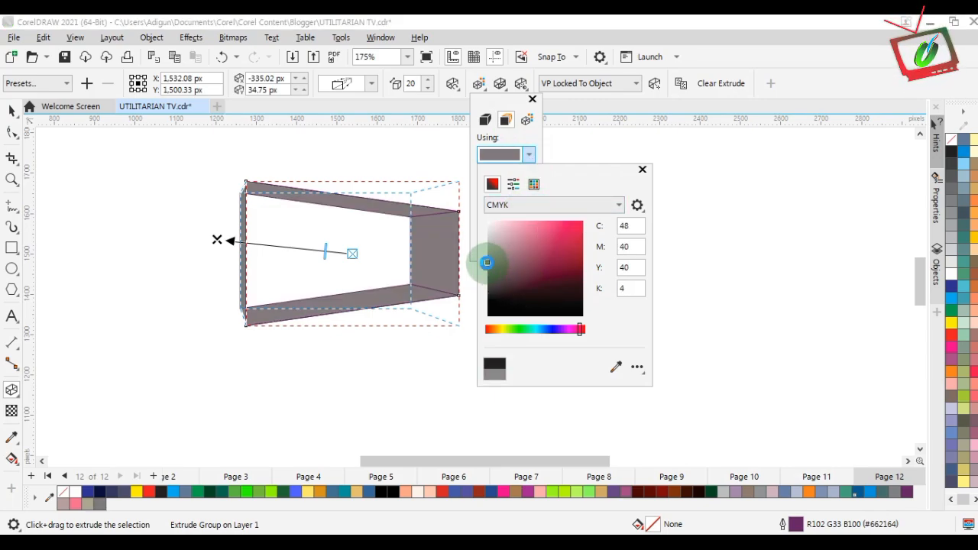
{"action": "left_click", "coordinate": [533, 186]}
{"action": "left_click", "coordinate": [513, 185]}
{"action": "left_click", "coordinate": [532, 185]}
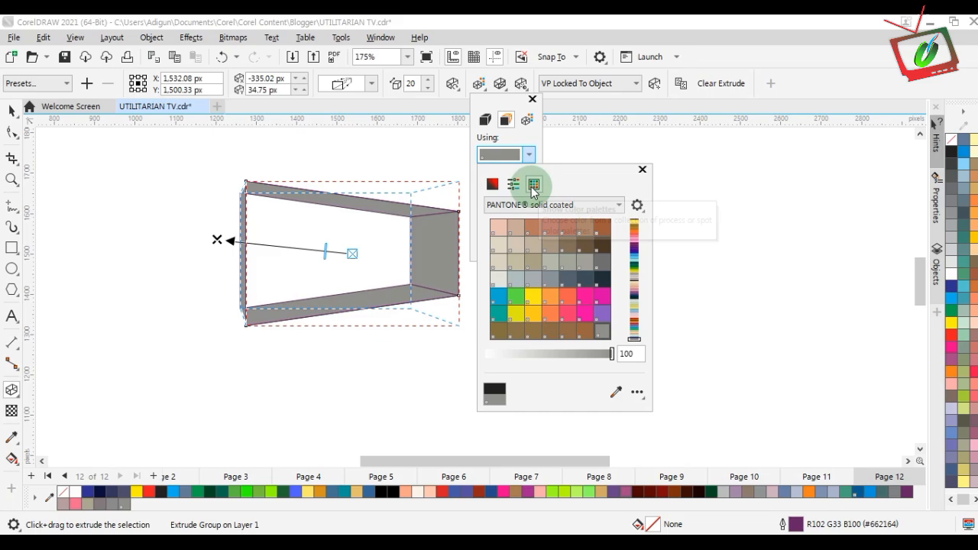
{"action": "left_click", "coordinate": [583, 264]}
{"action": "left_click", "coordinate": [637, 175]}
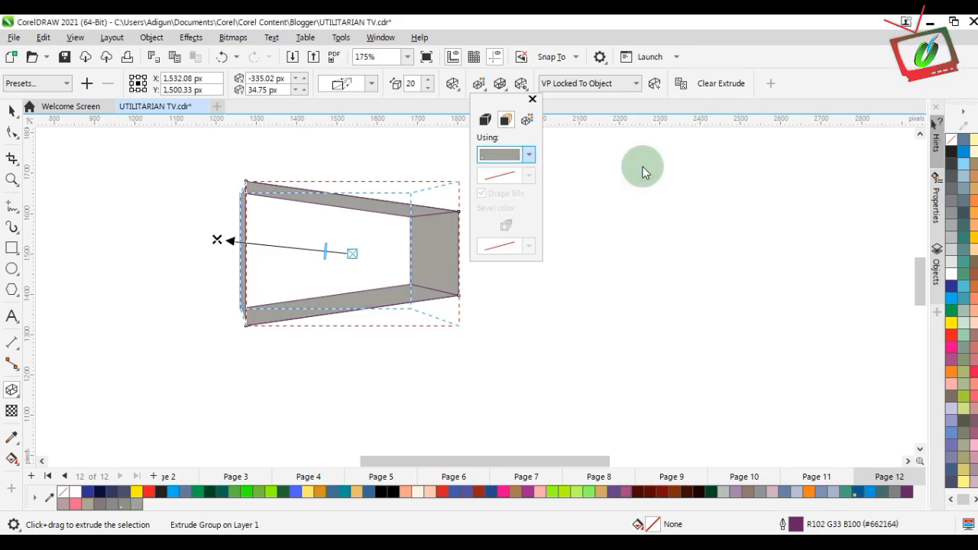
Step: Fill the front face of the extruded shape with 90% black and remove the shape's outline
{"action": "left_click", "coordinate": [517, 294]}
{"action": "key", "text": "space"}
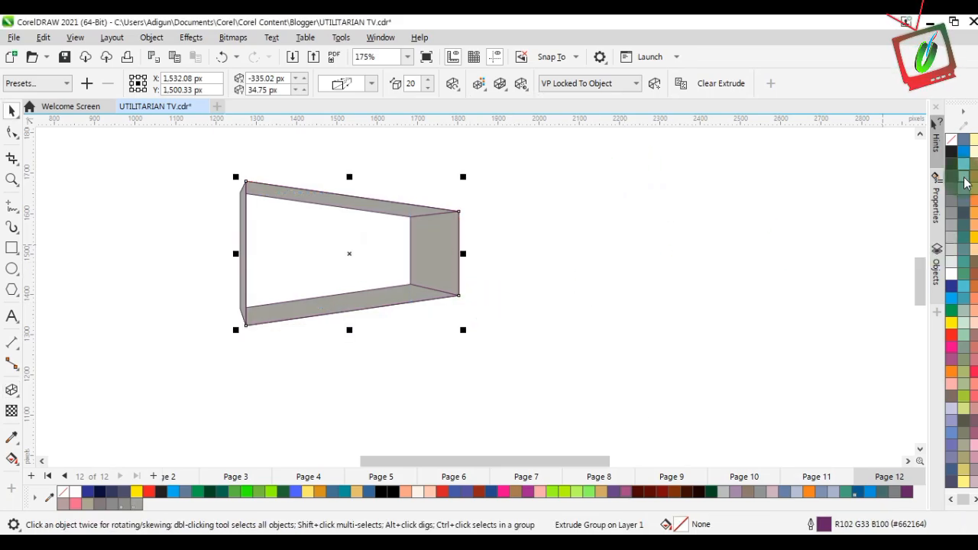
{"action": "left_click", "coordinate": [951, 163]}
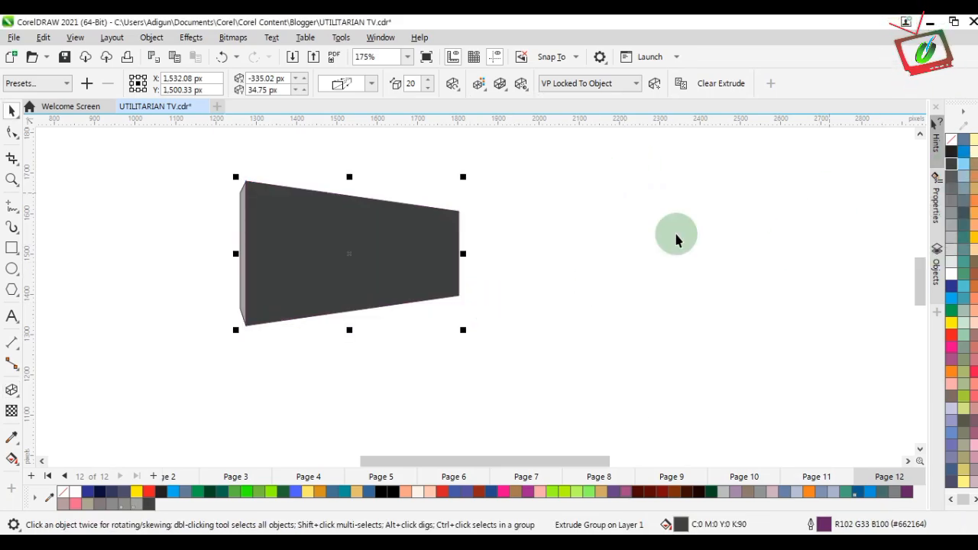
{"action": "right_click", "coordinate": [61, 497]}
{"action": "left_click", "coordinate": [546, 375]}
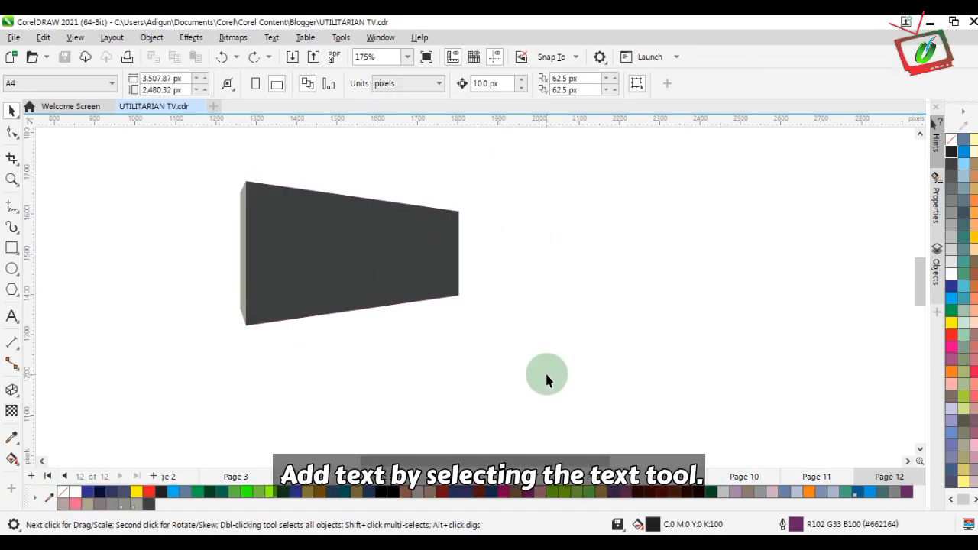
Step: Add the artistic text "ALLAHU AKBAR" on the page beside the extruded shape
{"action": "left_click", "coordinate": [12, 315]}
{"action": "left_click", "coordinate": [568, 295]}
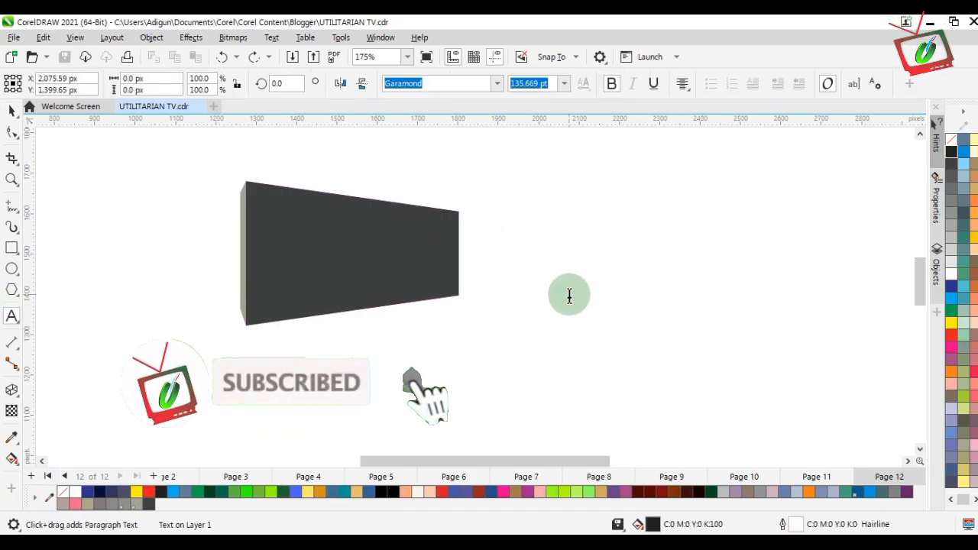
{"action": "type", "text": "ALLAH"}
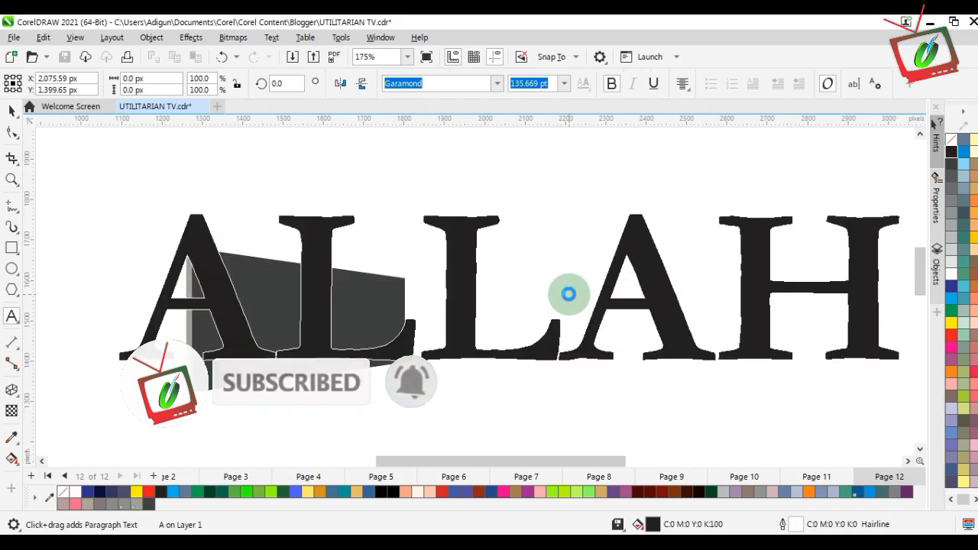
{"action": "type", "text": "U AKBAR"}
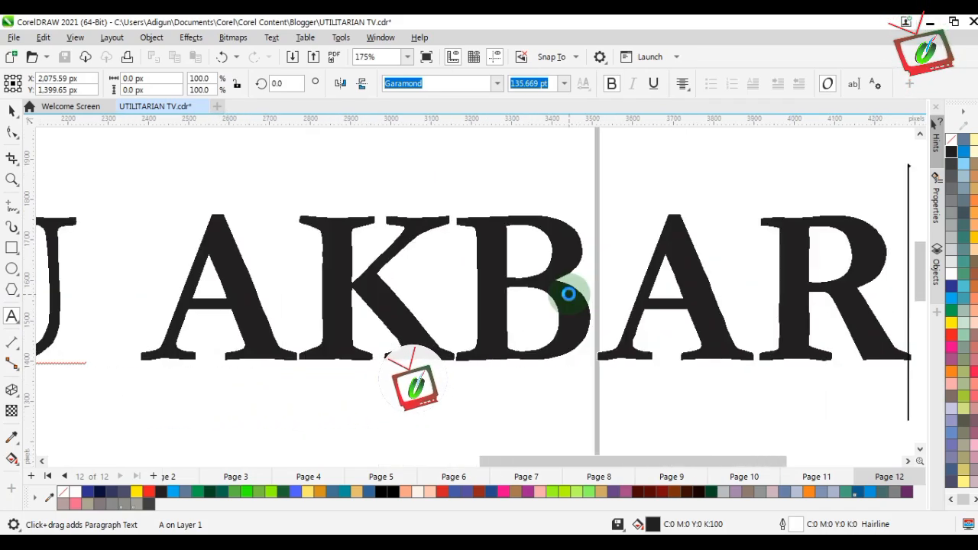
{"action": "scroll", "coordinate": [568, 295], "scroll_direction": "down", "scroll_amount": 3}
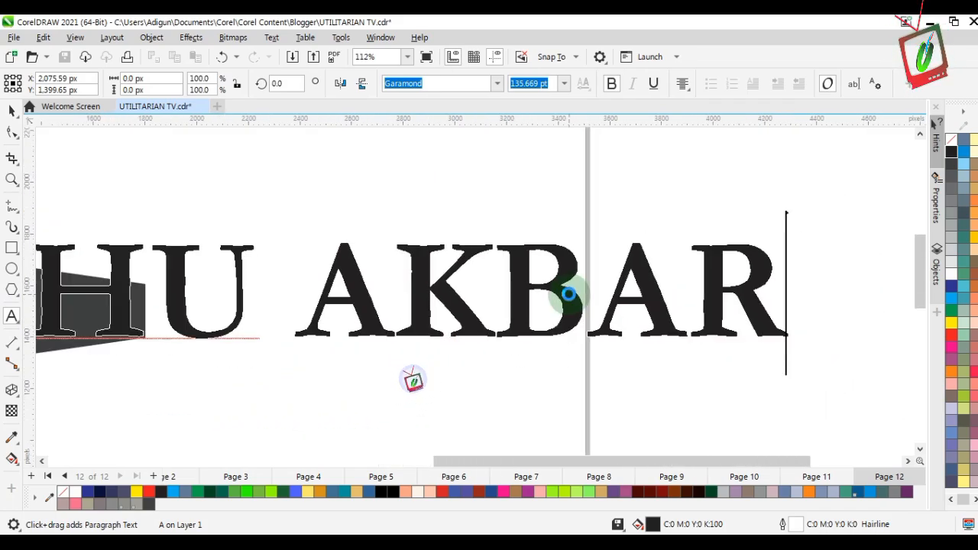
{"action": "key", "text": "ctrl+space"}
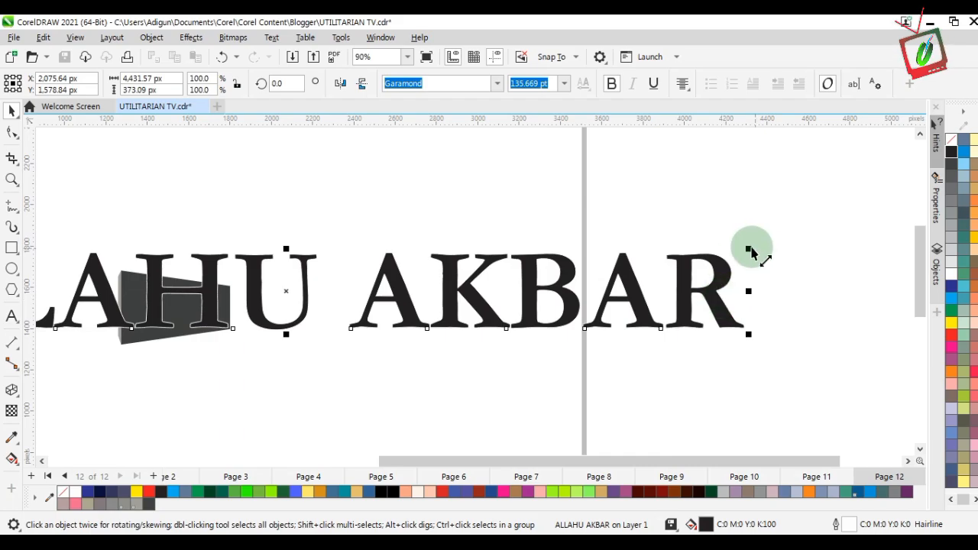
Step: Scale the text down to about 1,069 px wide and place it in the empty area right of the extruded shape
{"action": "left_click_drag", "start_coordinate": [749, 249], "coordinate": [398, 266]}
{"action": "left_click_drag", "start_coordinate": [94, 229], "coordinate": [158, 257]}
{"action": "left_click", "coordinate": [581, 285]}
{"action": "left_click_drag", "start_coordinate": [587, 276], "coordinate": [415, 303]}
Step: Set the text's font to Arial Black and fill it with red (C0 M100 Y100 K0)
{"action": "key", "text": "z"}
{"action": "left_click_drag", "start_coordinate": [273, 251], "coordinate": [547, 378]}
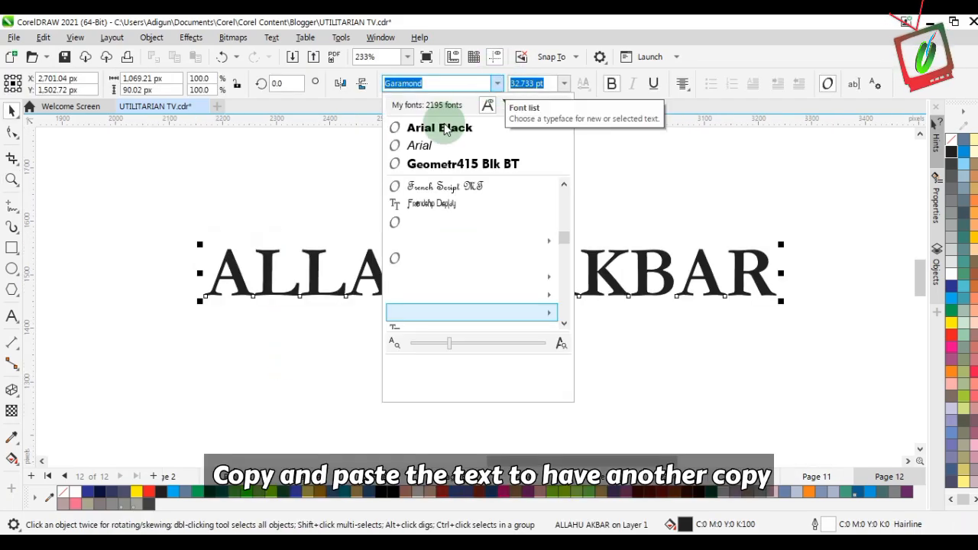
{"action": "left_click", "coordinate": [442, 129]}
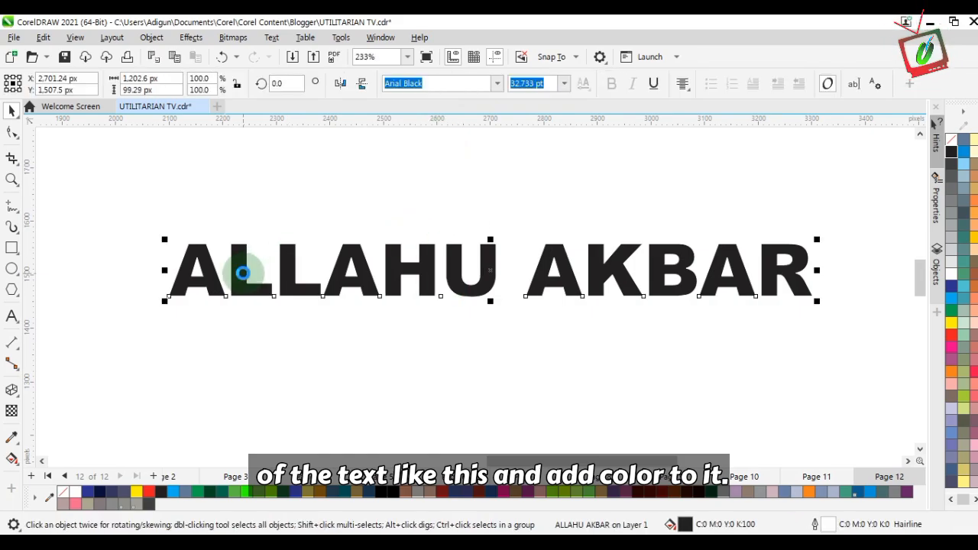
{"action": "left_click", "coordinate": [951, 322]}
{"action": "left_click", "coordinate": [951, 335]}
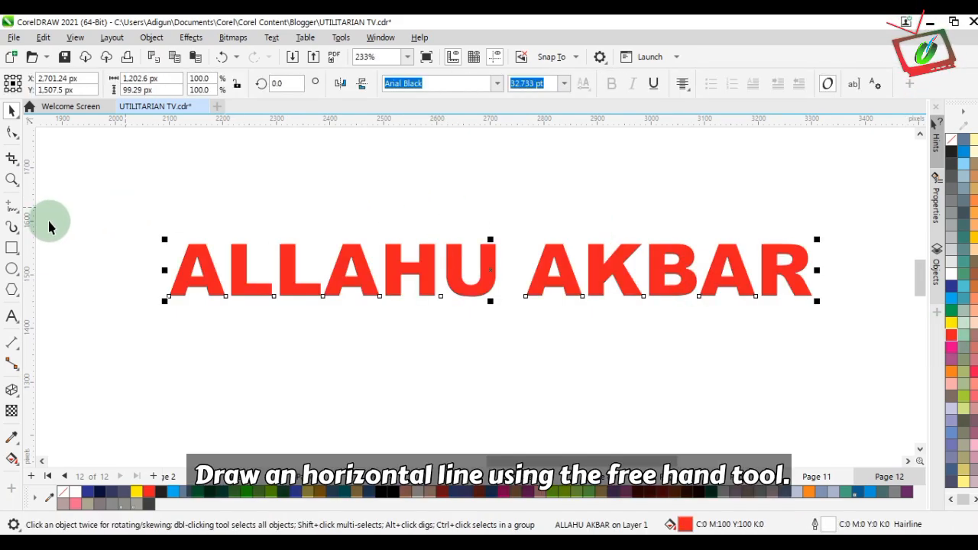
Step: Draw a horizontal freehand line about 1,307 px long through the middle of the red text
{"action": "left_click", "coordinate": [11, 205]}
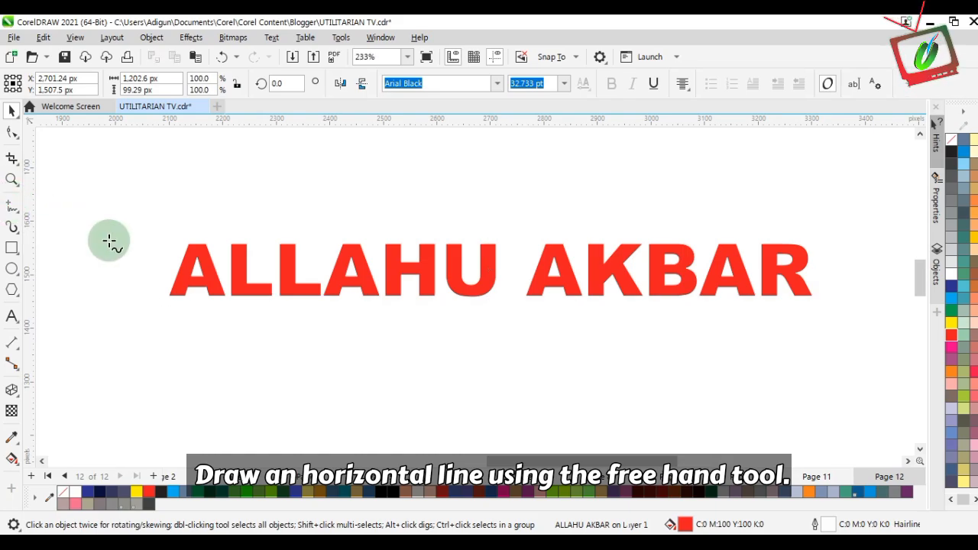
{"action": "left_click", "coordinate": [144, 269]}
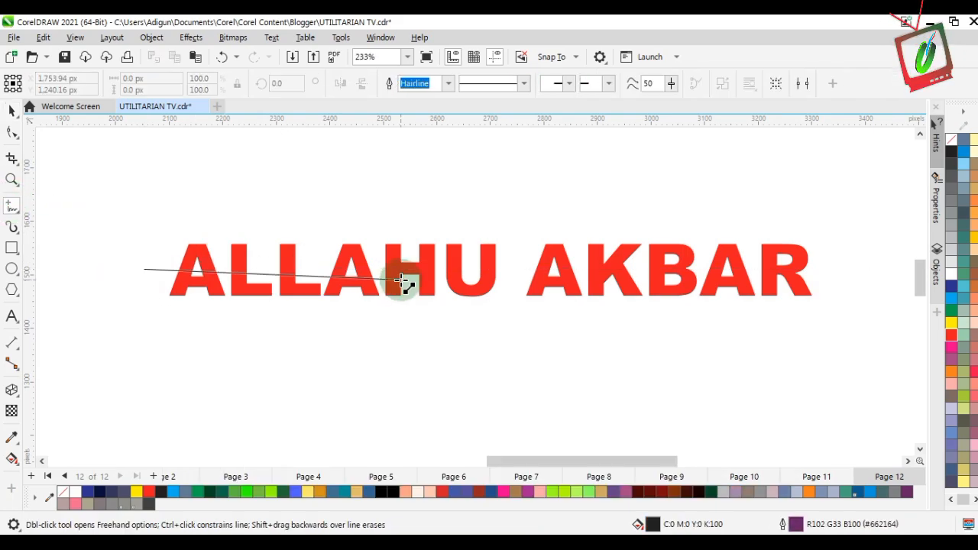
{"action": "left_click", "coordinate": [847, 271]}
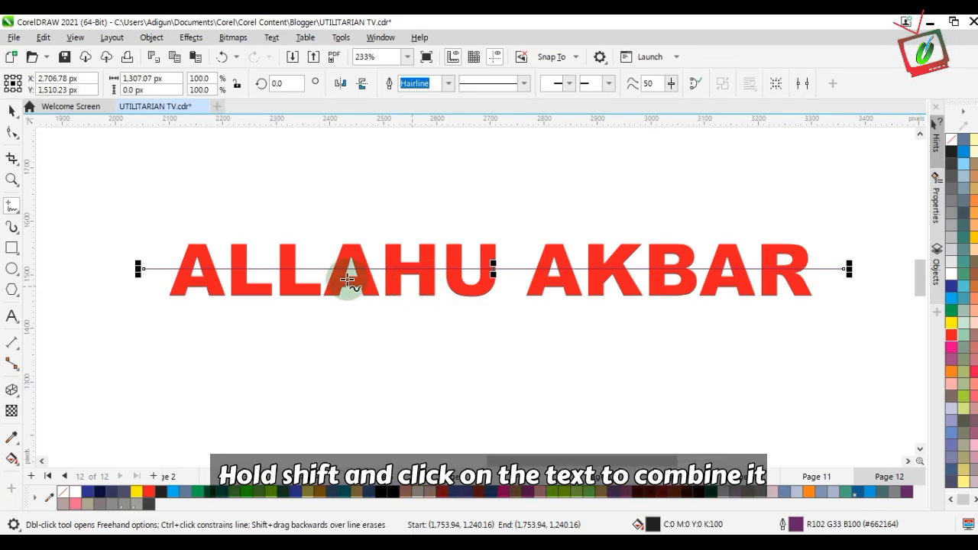
Step: Split the text along the horizontal line using Back minus front
{"action": "key", "text": "space"}
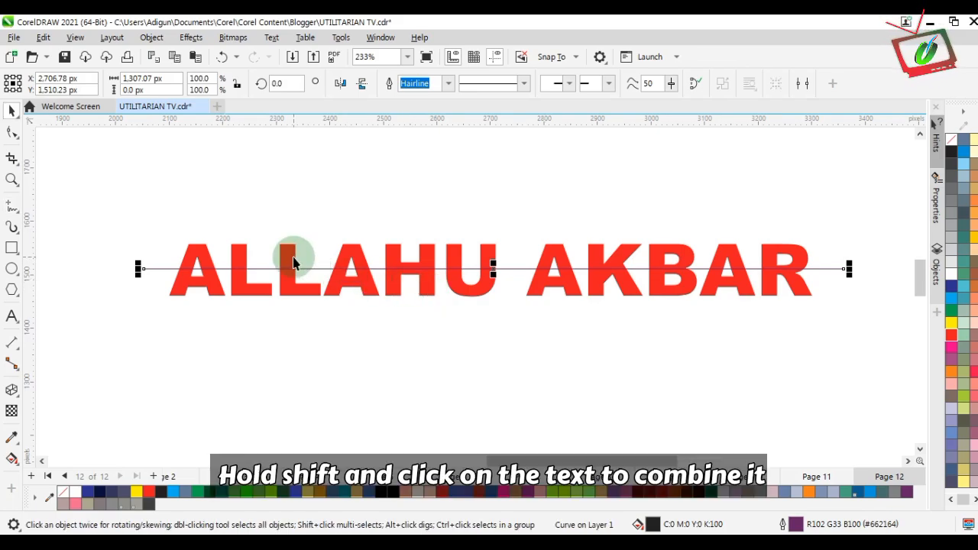
{"action": "left_click", "coordinate": [287, 261], "text": "shift"}
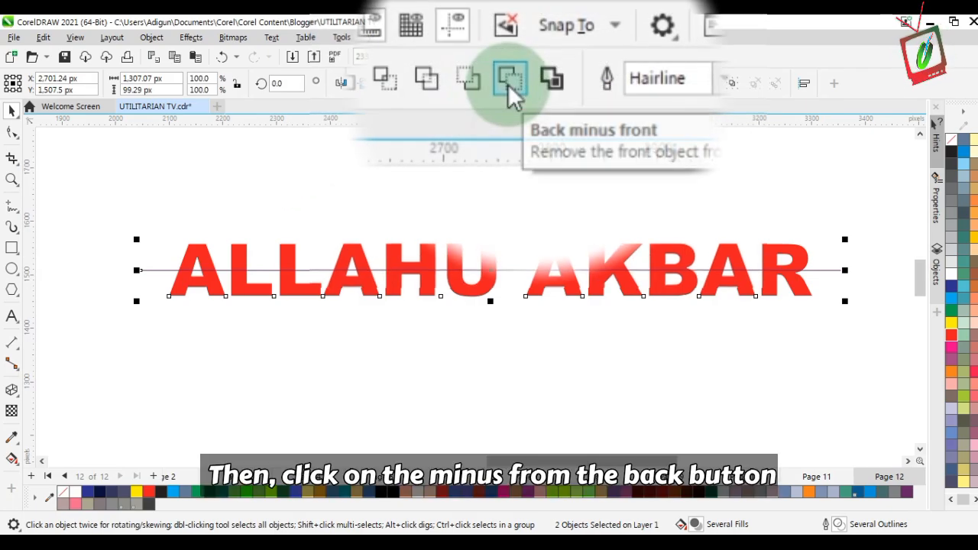
{"action": "left_click", "coordinate": [508, 83]}
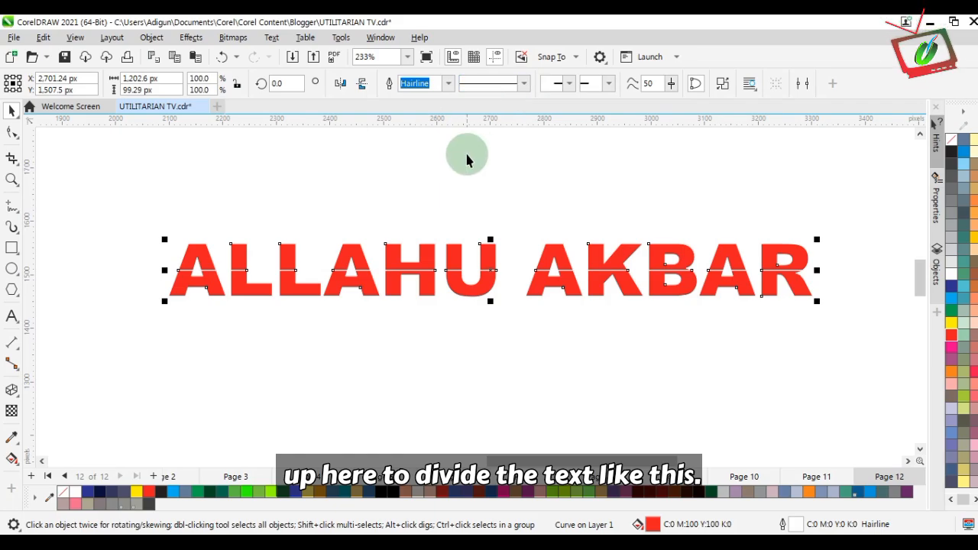
Step: Break the split text apart and weld the upper halves of all its letters into one curve
{"action": "left_click_drag", "start_coordinate": [124, 204], "coordinate": [439, 300]}
{"action": "left_click_drag", "start_coordinate": [523, 286], "coordinate": [551, 285]}
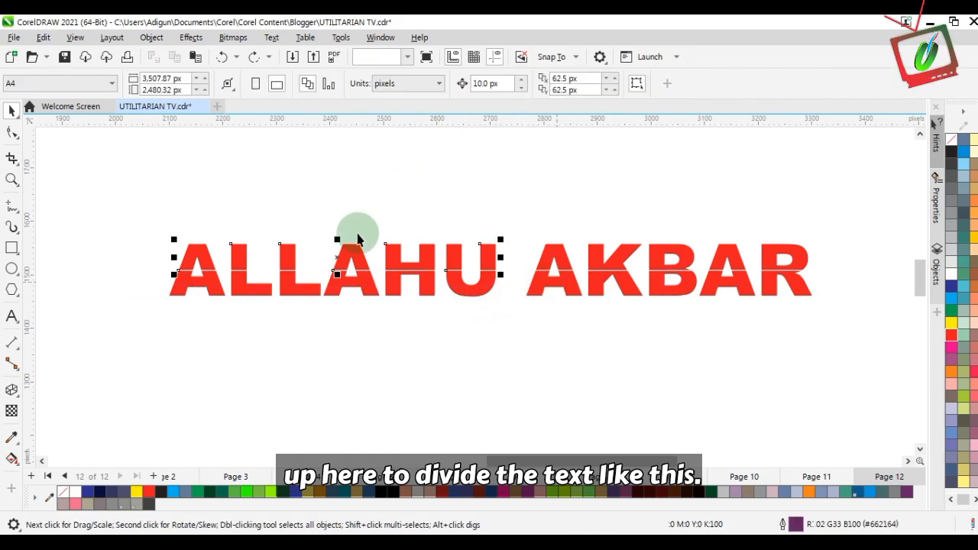
{"action": "left_click", "coordinate": [343, 219]}
{"action": "left_click", "coordinate": [193, 229]}
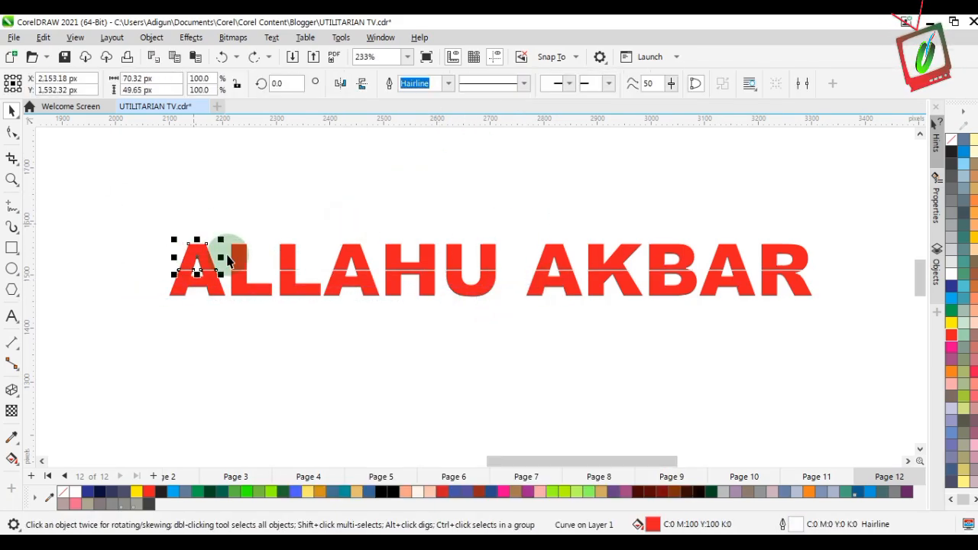
{"action": "left_click", "coordinate": [239, 231]}
{"action": "left_click_drag", "start_coordinate": [239, 226], "coordinate": [239, 256]}
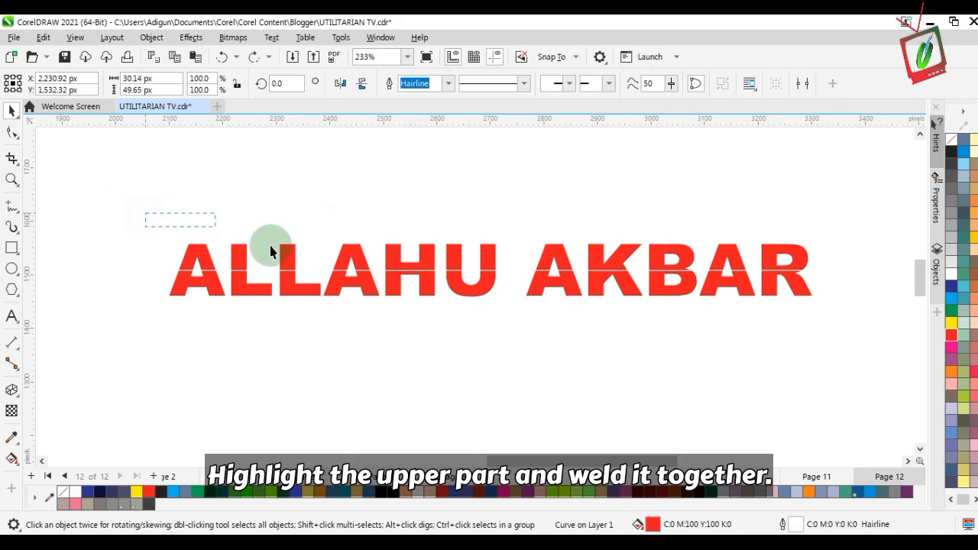
{"action": "left_click_drag", "start_coordinate": [808, 286], "coordinate": [811, 281]}
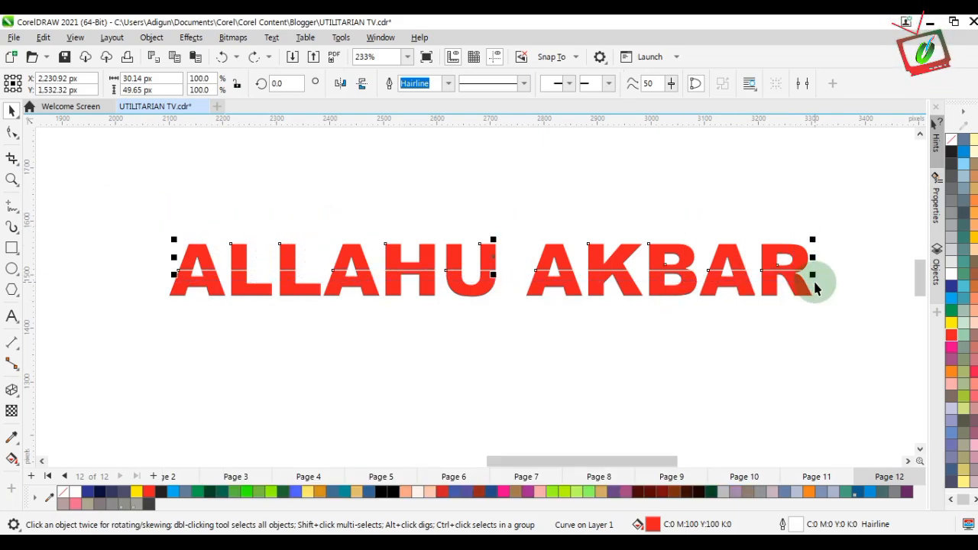
{"action": "left_click", "coordinate": [416, 84]}
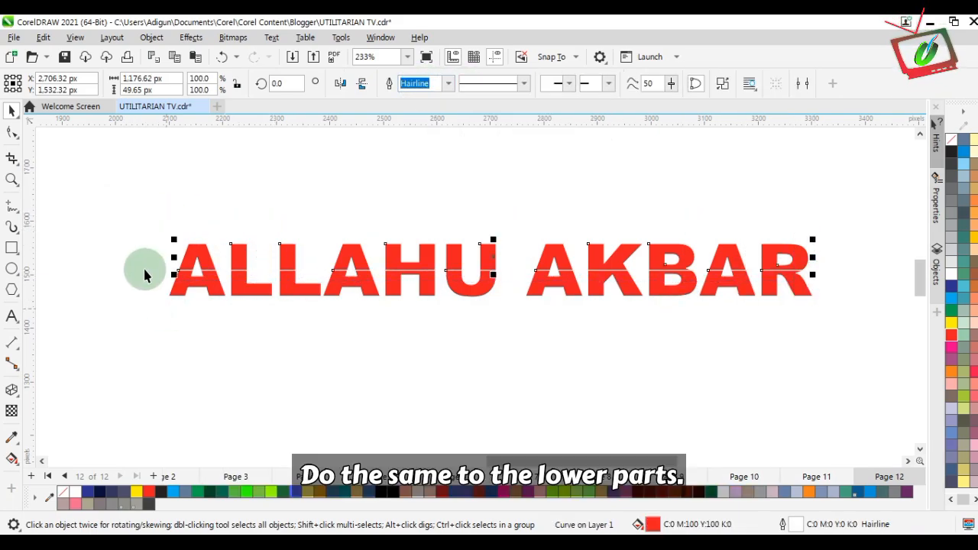
Step: Weld the lower halves of all the letters into one curve and remove its outline
{"action": "left_click_drag", "start_coordinate": [145, 263], "coordinate": [321, 313]}
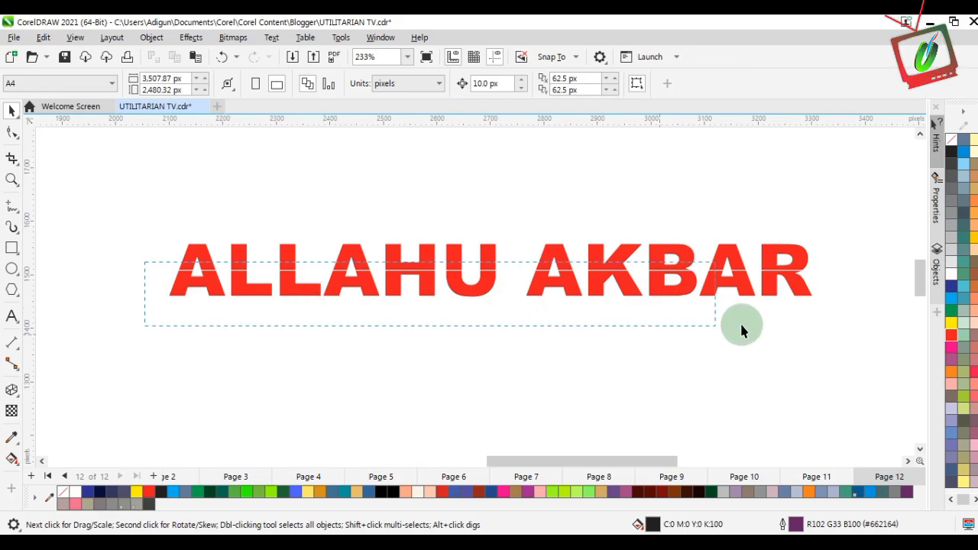
{"action": "left_click_drag", "start_coordinate": [740, 330], "coordinate": [827, 327]}
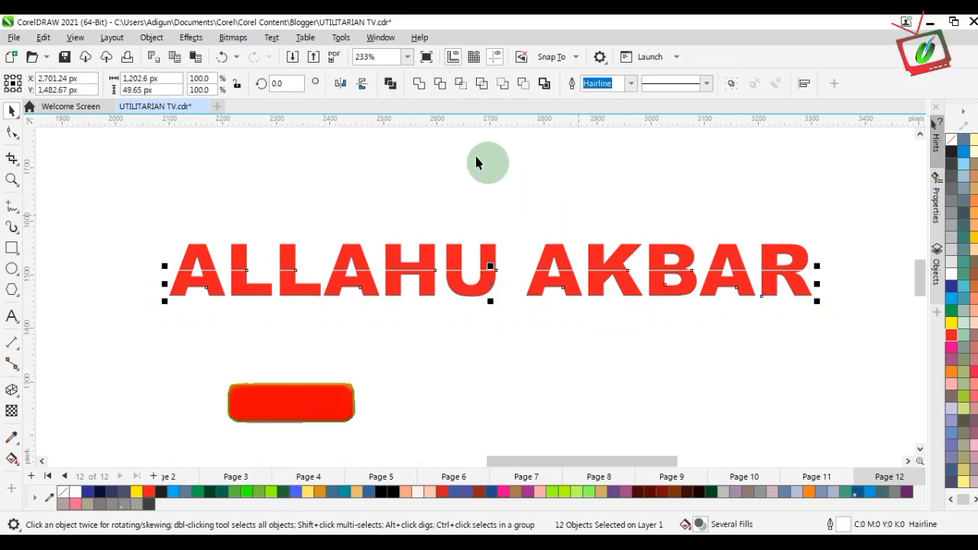
{"action": "left_click", "coordinate": [419, 86]}
{"action": "left_click", "coordinate": [491, 280]}
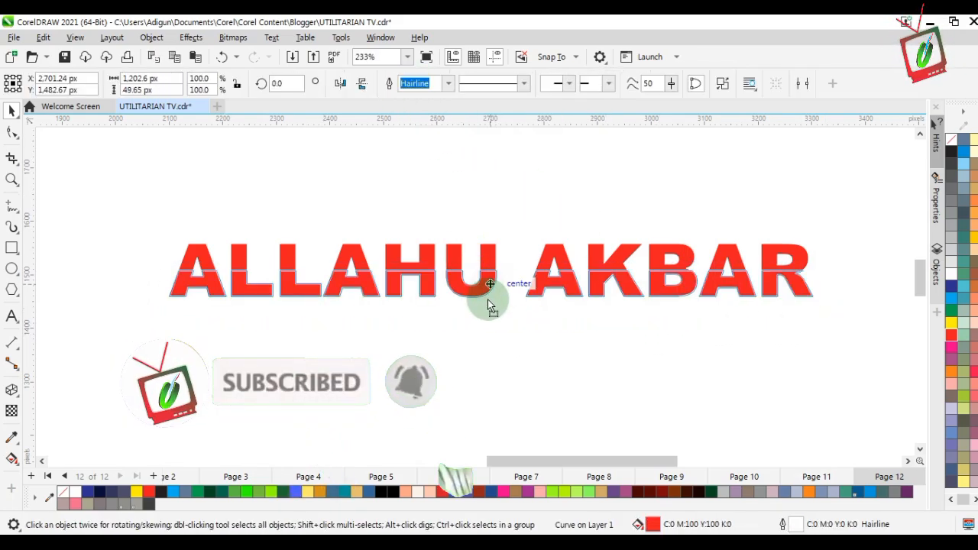
{"action": "right_click", "coordinate": [63, 492]}
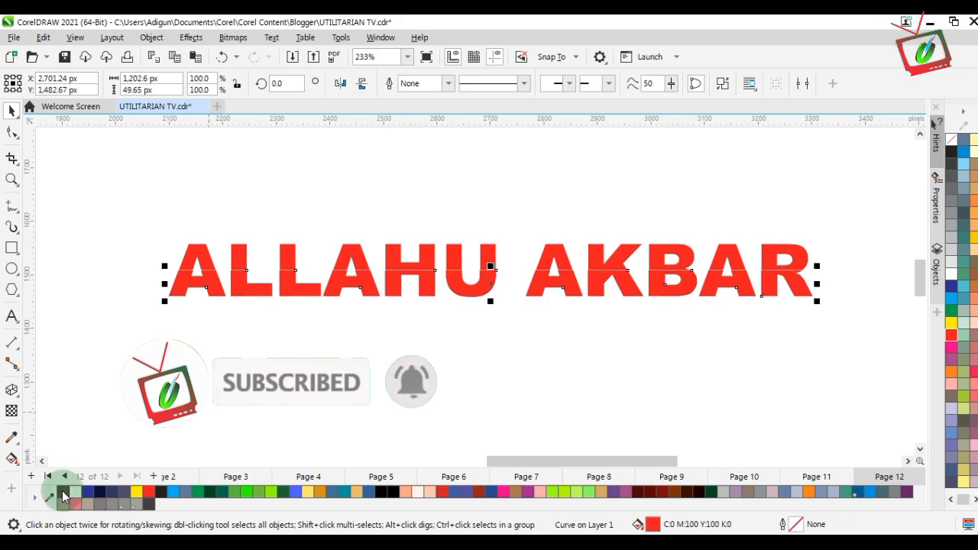
Step: Remove the outline of the text's upper halves, then skew the lower halves horizontally so their upper edge shifts right
{"action": "left_click", "coordinate": [192, 258]}
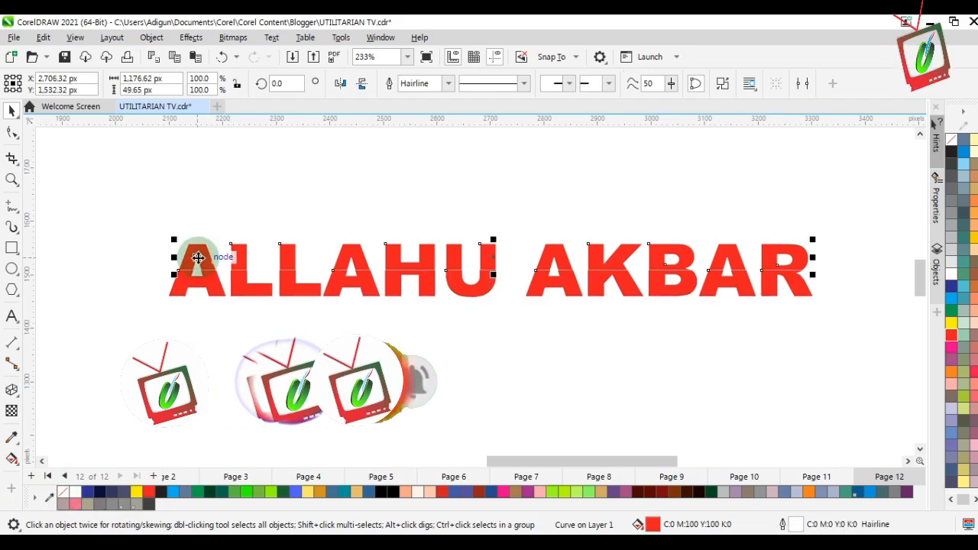
{"action": "right_click", "coordinate": [64, 494]}
{"action": "left_click", "coordinate": [456, 288]}
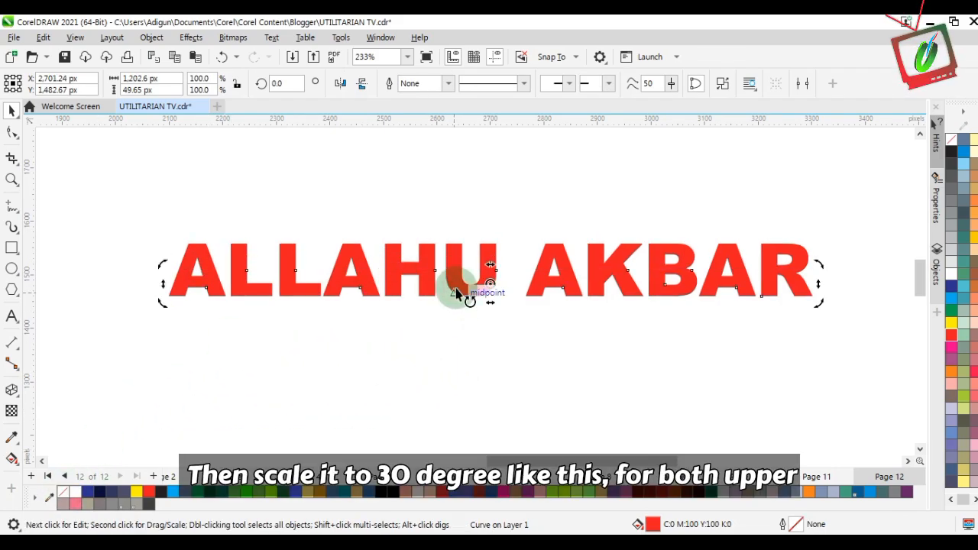
{"action": "left_click_drag", "start_coordinate": [497, 268], "coordinate": [505, 270]}
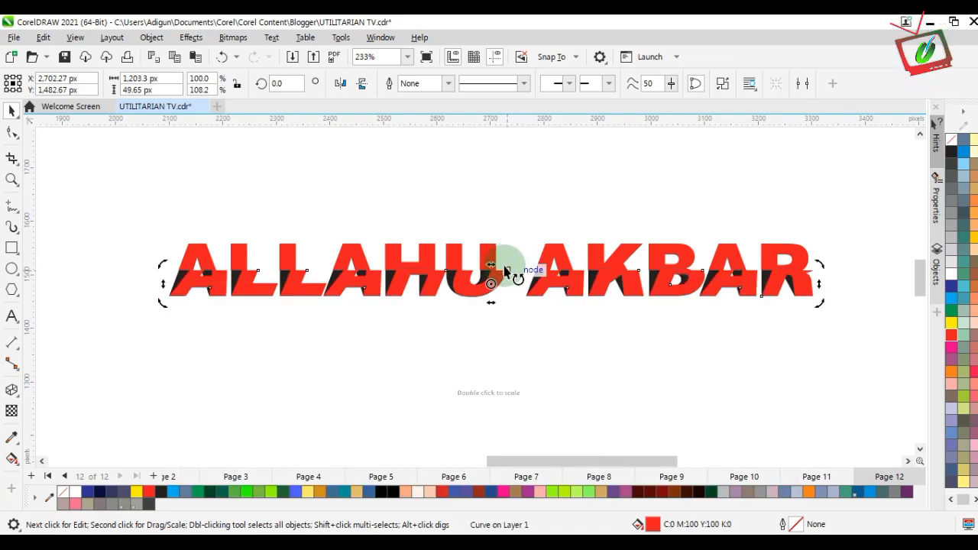
Step: Skew the text's upper halves horizontally so their lower edge shifts right to meet the lower halves at the dividing line
{"action": "left_click", "coordinate": [489, 254]}
{"action": "left_click", "coordinate": [496, 248]}
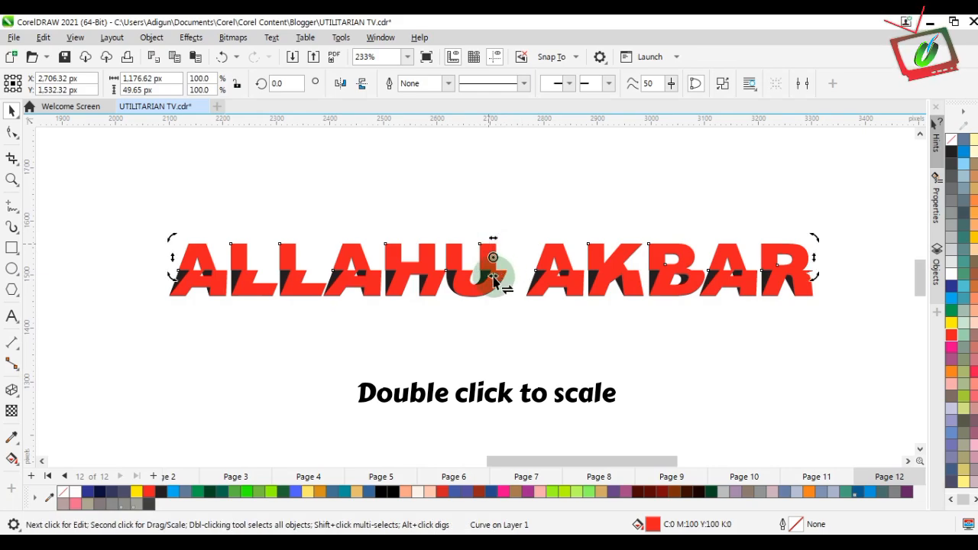
{"action": "left_click_drag", "start_coordinate": [500, 281], "coordinate": [505, 280]}
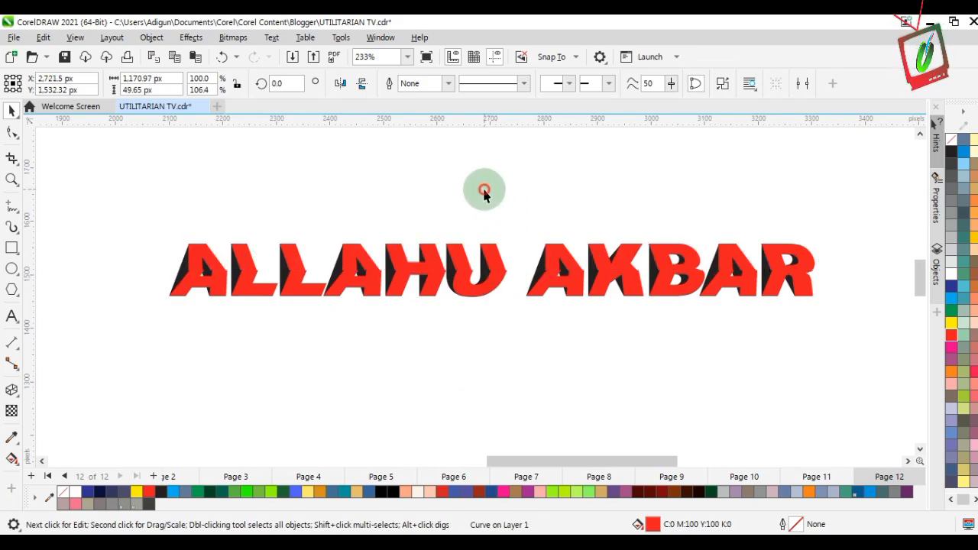
{"action": "key", "text": "F10"}
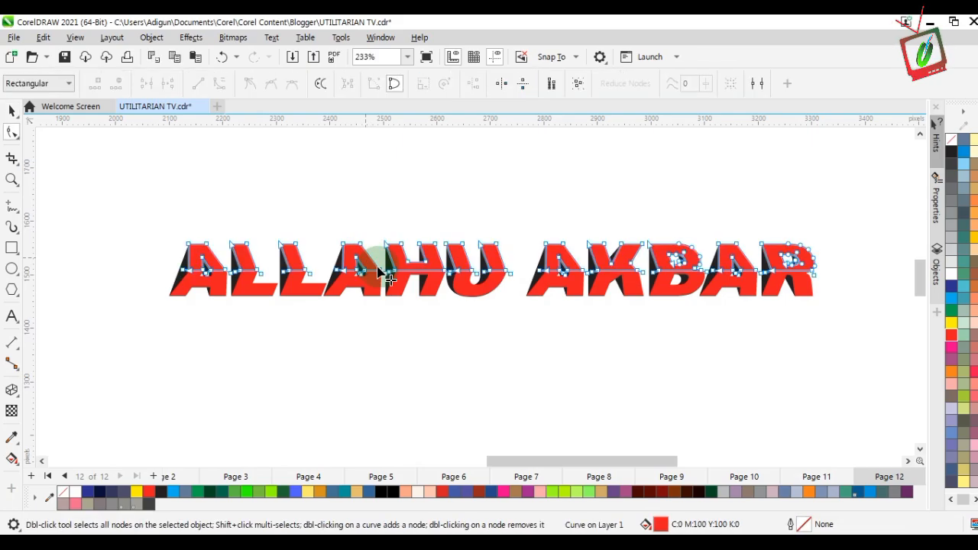
{"action": "key", "text": "space"}
{"action": "left_click", "coordinate": [365, 254]}
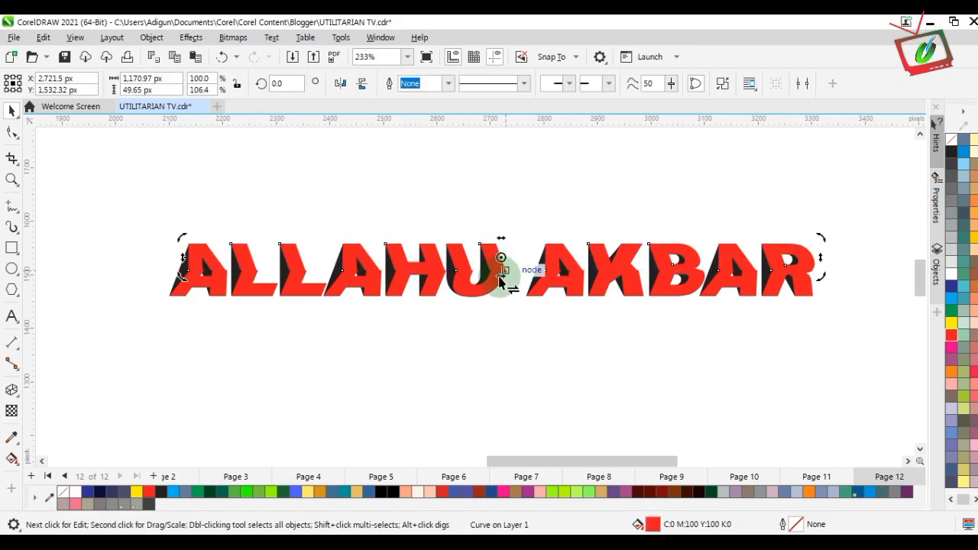
{"action": "left_click_drag", "start_coordinate": [499, 278], "coordinate": [500, 278]}
Step: Fine-tune the horizontal skew of the text's lower halves so their upper edge lines up with the upper halves
{"action": "key", "text": "z"}
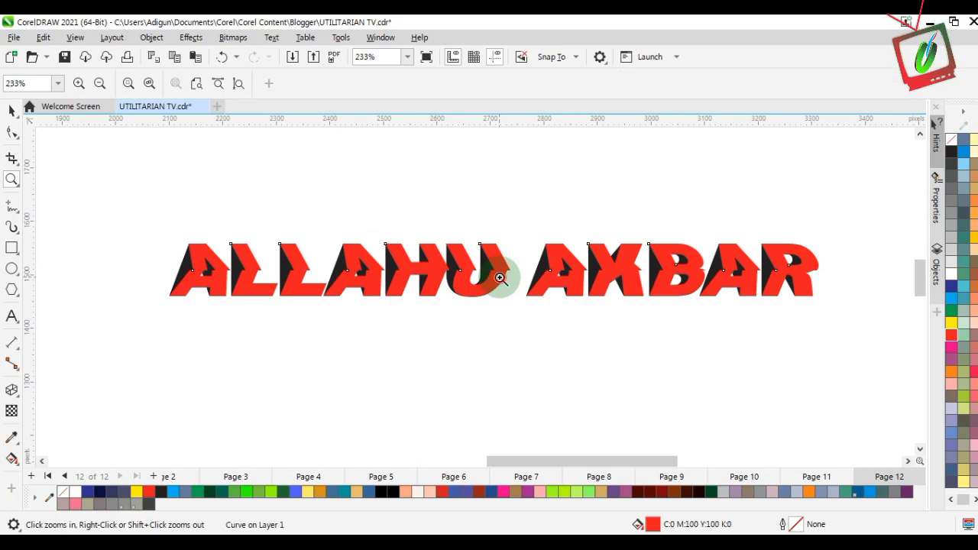
{"action": "left_click", "coordinate": [500, 277]}
{"action": "key", "text": "space"}
{"action": "left_click_drag", "start_coordinate": [483, 290], "coordinate": [475, 290]}
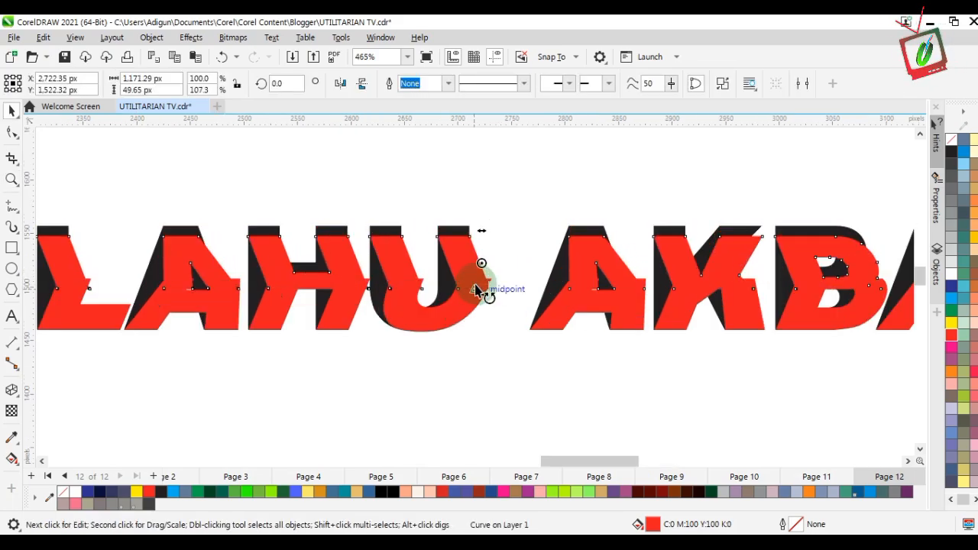
{"action": "key", "text": "ctrl+z"}
{"action": "left_click", "coordinate": [355, 295]}
{"action": "left_click", "coordinate": [355, 293]}
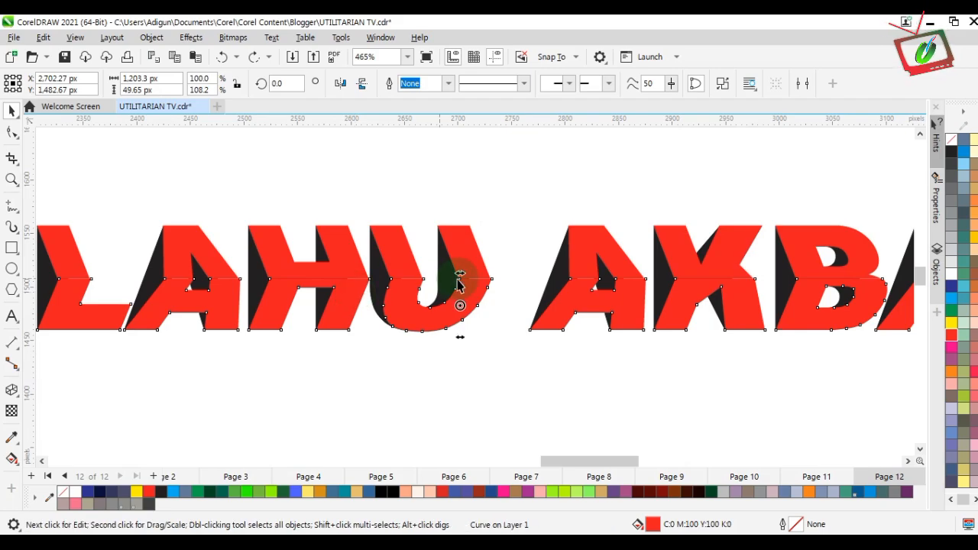
{"action": "left_click_drag", "start_coordinate": [454, 278], "coordinate": [459, 273]}
{"action": "key", "text": "z"}
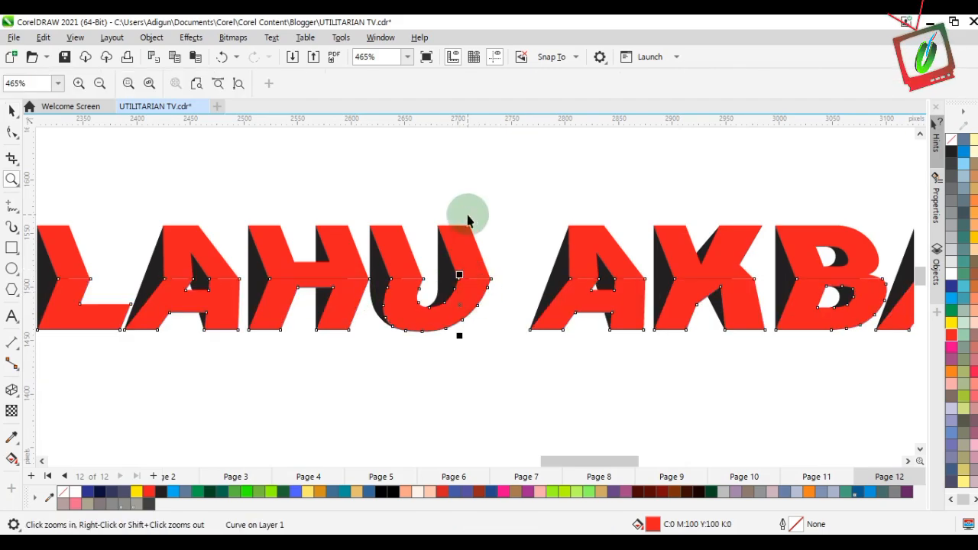
{"action": "key", "text": "space"}
Step: Fill the text's upper halves with 30% black and its lower halves with 60% black
{"action": "left_click", "coordinate": [460, 197]}
{"action": "left_click", "coordinate": [459, 246]}
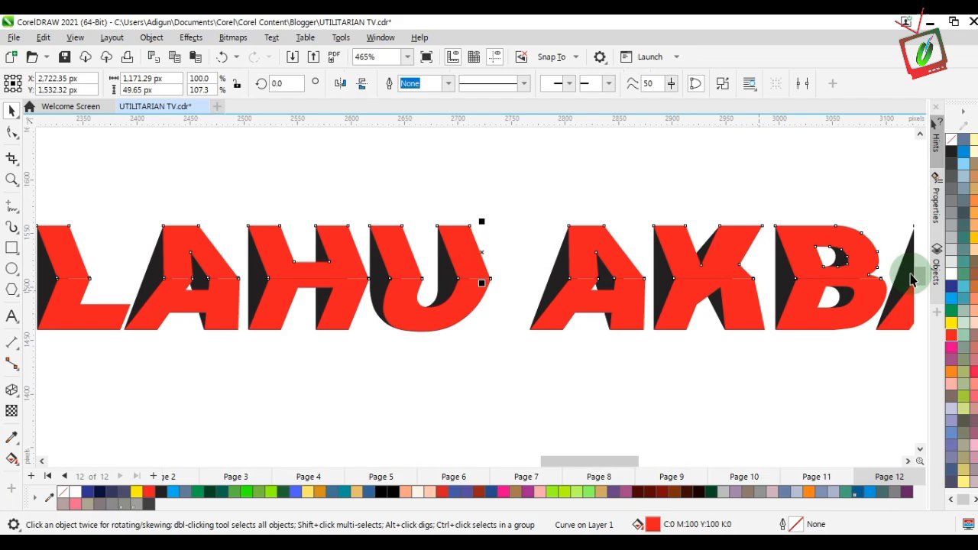
{"action": "left_click", "coordinate": [951, 237]}
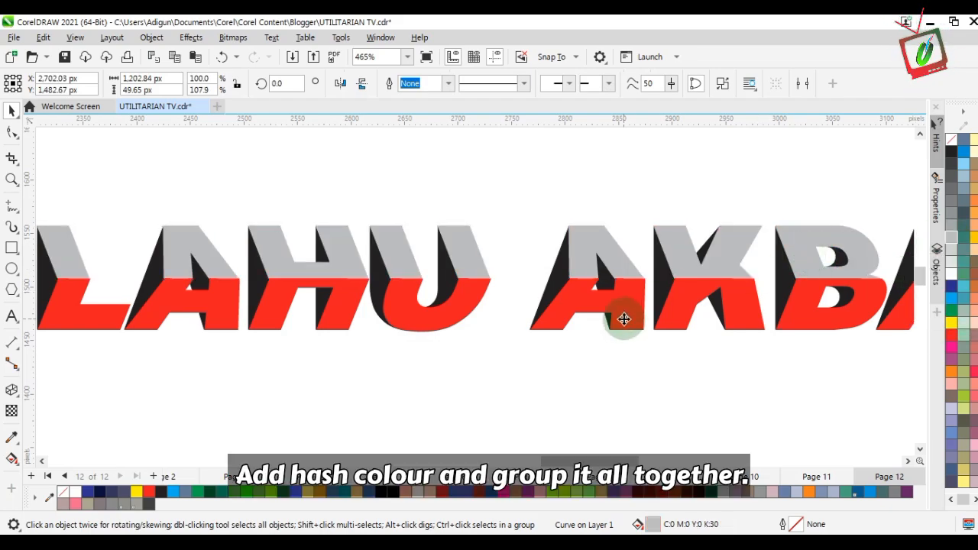
{"action": "left_click", "coordinate": [951, 204]}
Step: Group the upper halves, lower halves and black backing text into one object
{"action": "scroll", "coordinate": [840, 248], "scroll_direction": "down", "scroll_amount": 1}
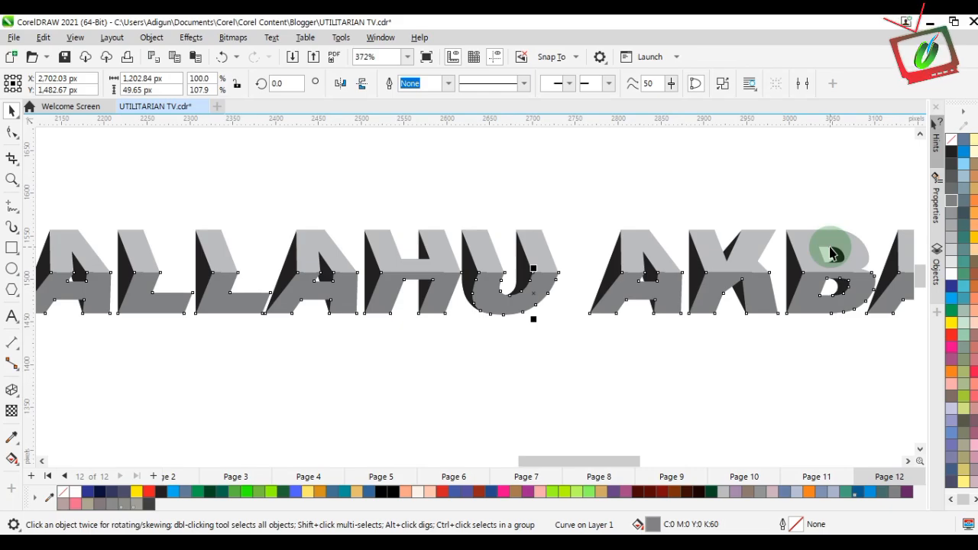
{"action": "scroll", "coordinate": [832, 252], "scroll_direction": "down", "scroll_amount": 3}
{"action": "left_click_drag", "start_coordinate": [300, 219], "coordinate": [925, 329]}
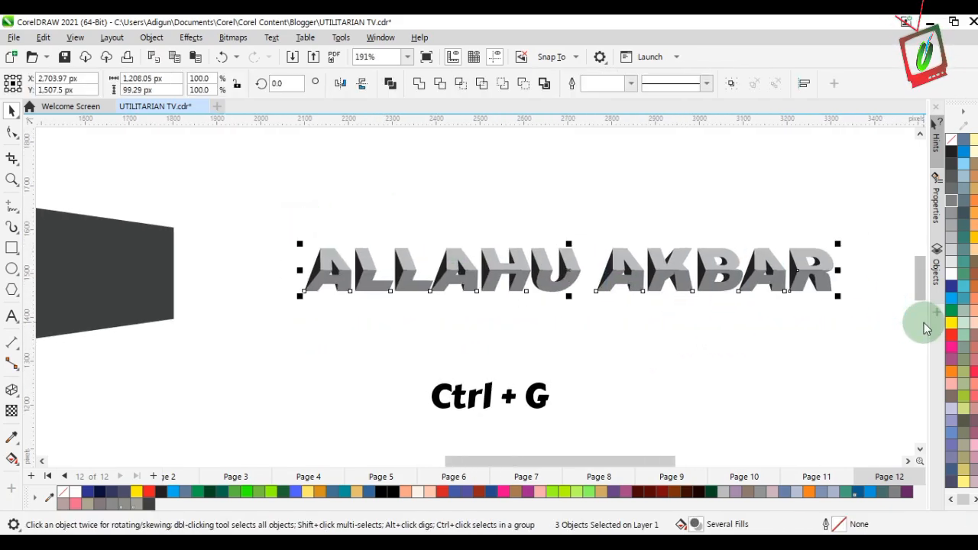
{"action": "key", "text": "ctrl+g"}
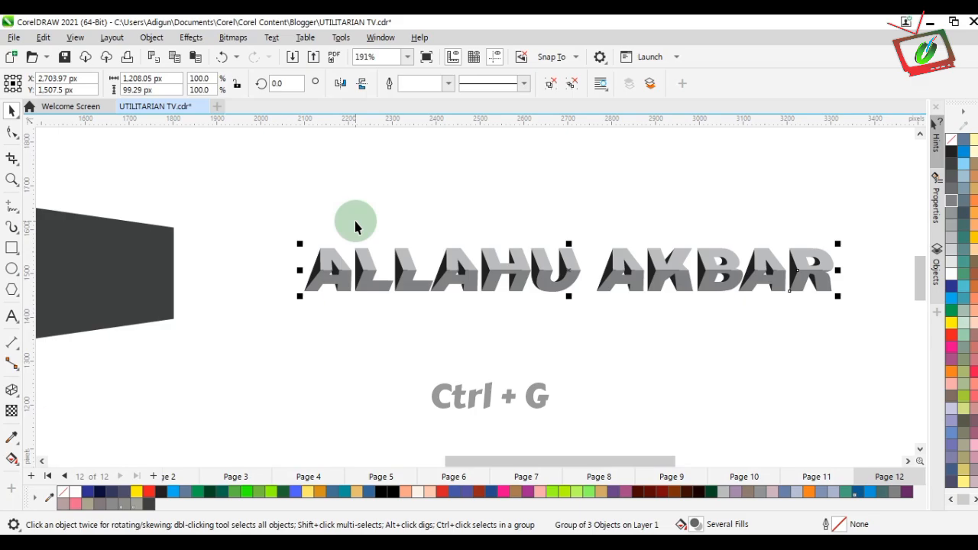
Step: Draw a rectangle about 1,310 by 257 px around the grouped text and remove its fill
{"action": "left_click", "coordinate": [11, 248]}
{"action": "left_click_drag", "start_coordinate": [276, 210], "coordinate": [854, 323]}
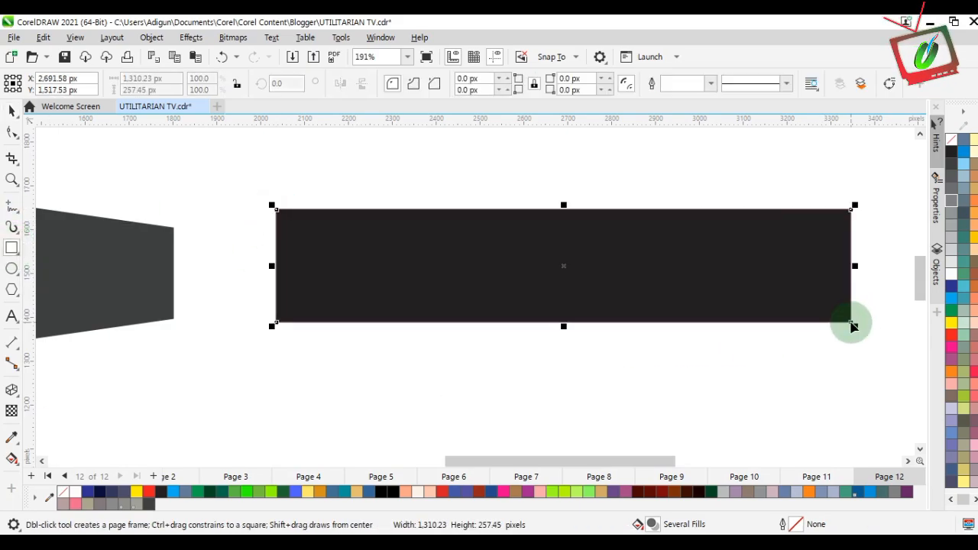
{"action": "left_click", "coordinate": [64, 492]}
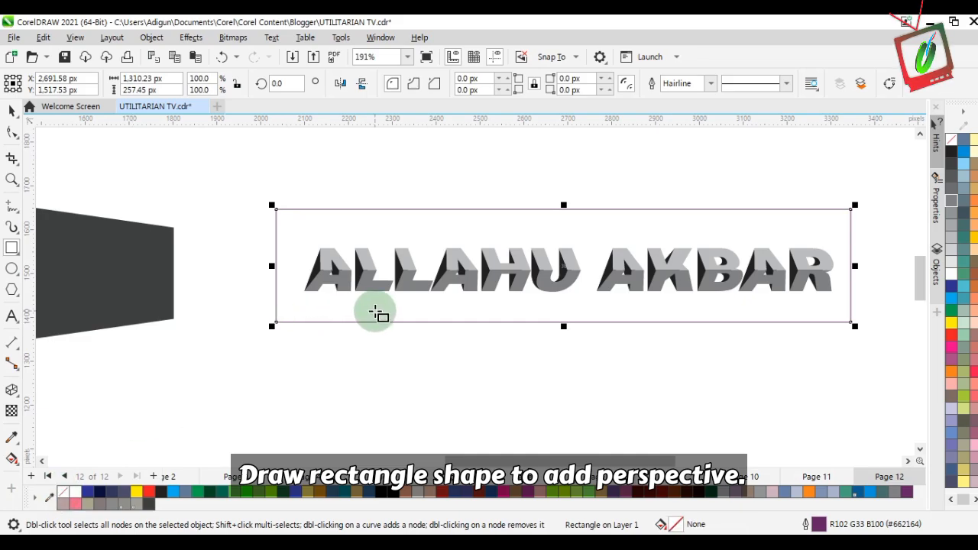
Step: Centre the rectangle on the text horizontally and vertically, then group the two together
{"action": "key", "text": "space"}
{"action": "left_click", "coordinate": [354, 271], "text": "shift"}
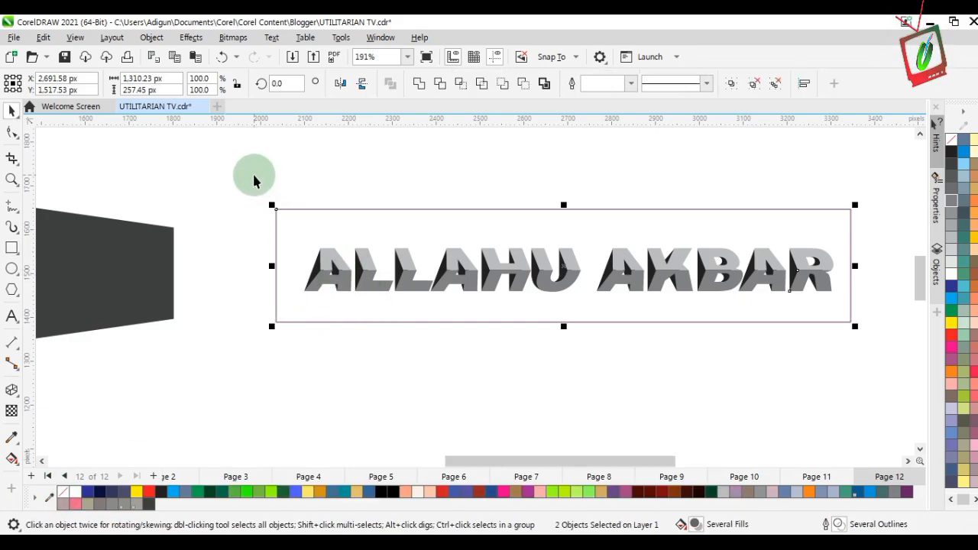
{"action": "key", "text": "space"}
{"action": "key", "text": "space"}
{"action": "left_click_drag", "start_coordinate": [252, 175], "coordinate": [885, 354]}
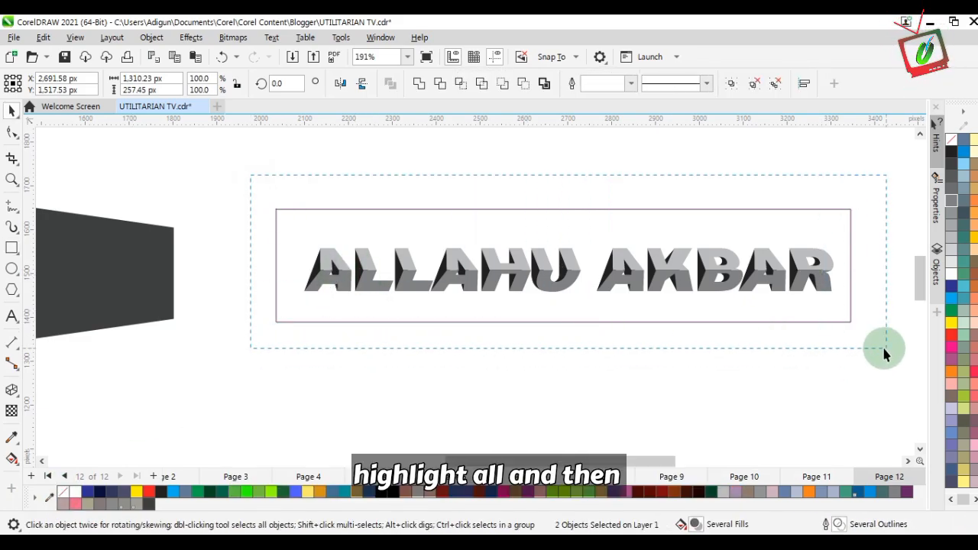
{"action": "key", "text": "ctrl+g"}
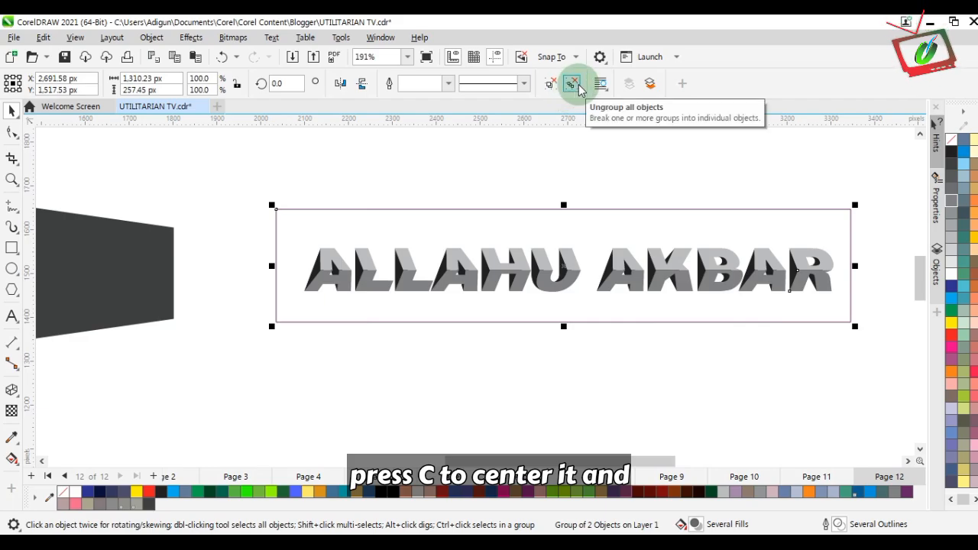
{"action": "key", "text": "ctrl+u"}
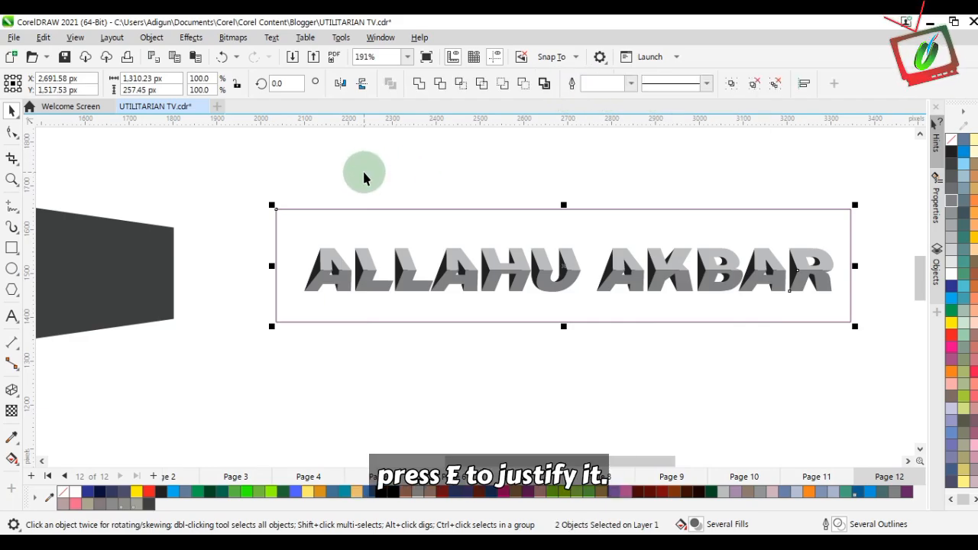
{"action": "key", "text": "e"}
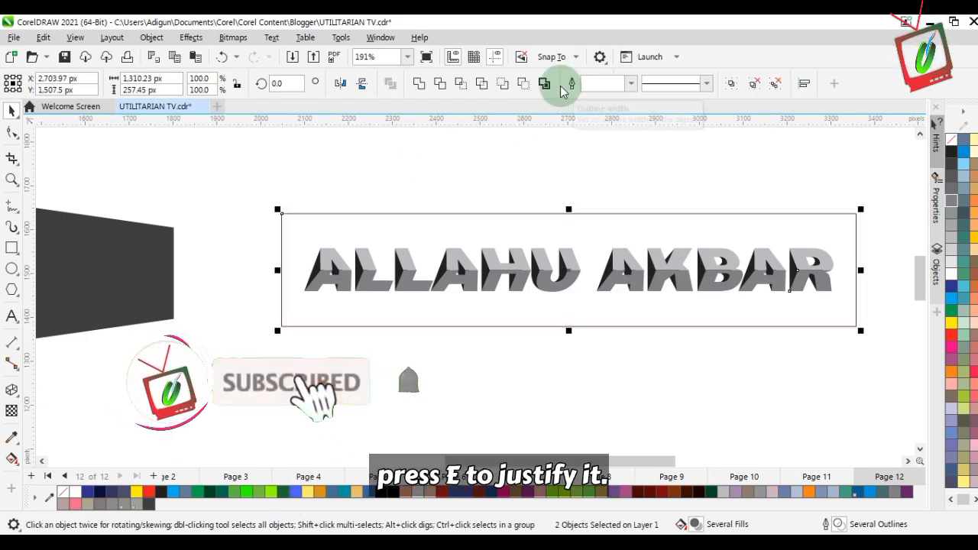
{"action": "key", "text": "ctrl+g"}
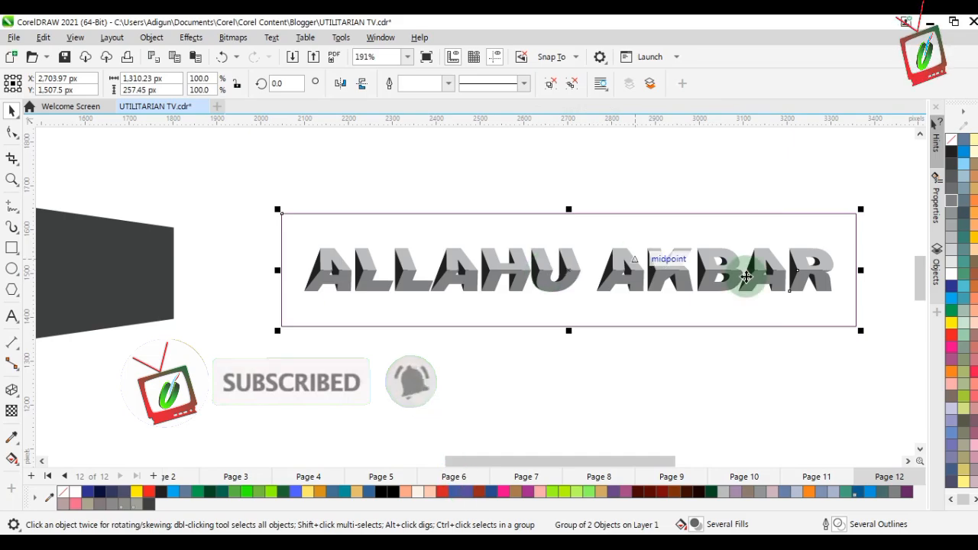
Step: Scale the framed text group down to about 591 by 116 px and move it onto the dark block's front face
{"action": "left_click_drag", "start_coordinate": [860, 210], "coordinate": [752, 276]}
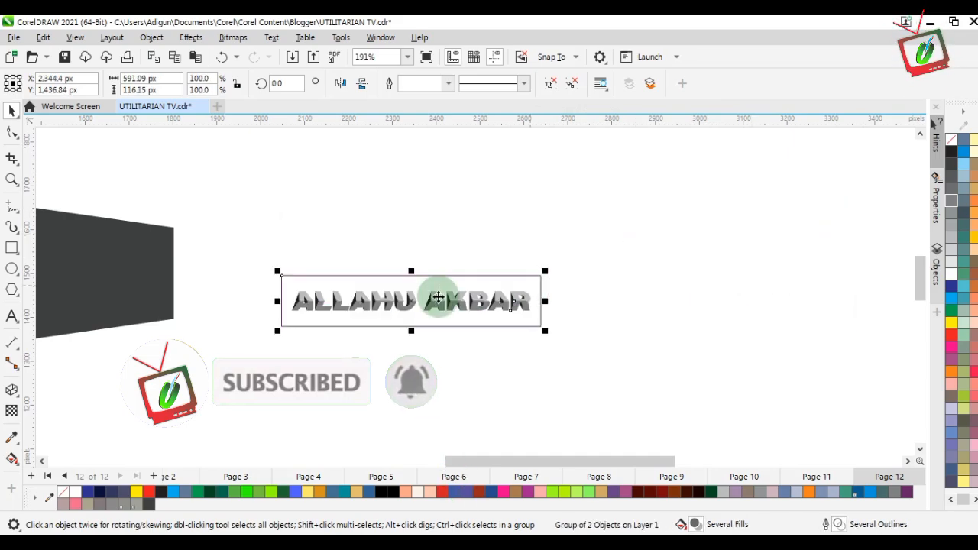
{"action": "left_click_drag", "start_coordinate": [293, 353], "coordinate": [132, 291]}
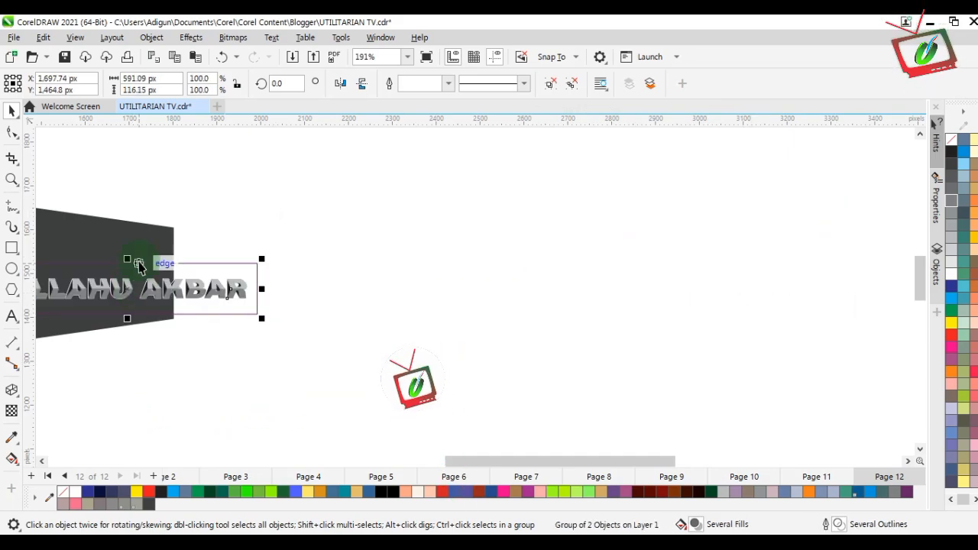
{"action": "key", "text": "n"}
{"action": "left_click", "coordinate": [113, 262]}
{"action": "left_click", "coordinate": [573, 229]}
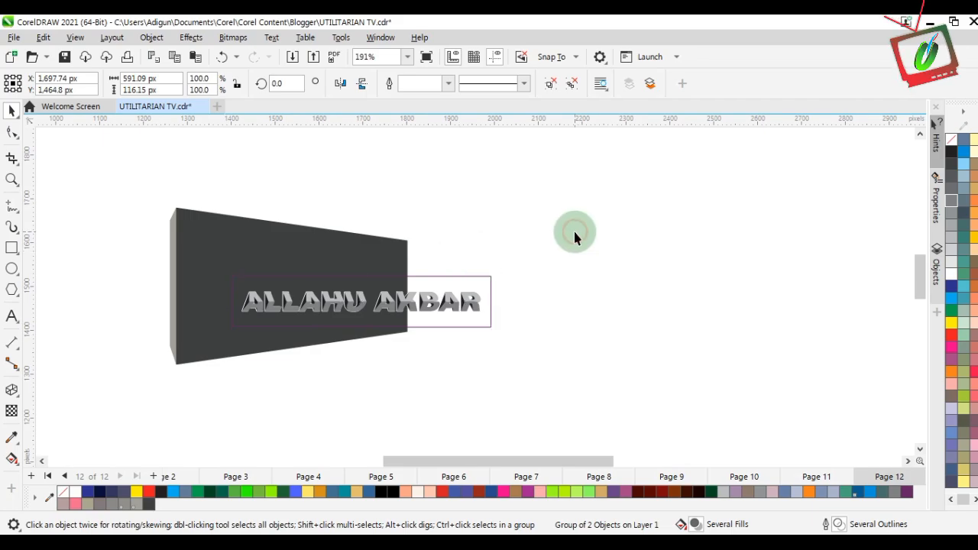
{"action": "left_click", "coordinate": [388, 297]}
{"action": "left_click_drag", "start_coordinate": [375, 309], "coordinate": [332, 301]}
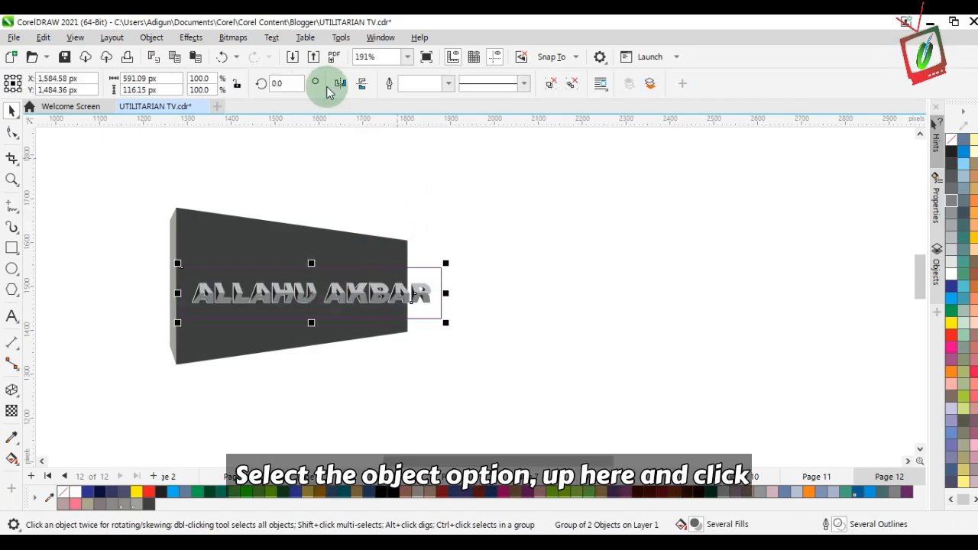
Step: Add a perspective to the framed text group and fit its four corners to the corners of the block's front face
{"action": "left_click", "coordinate": [152, 39]}
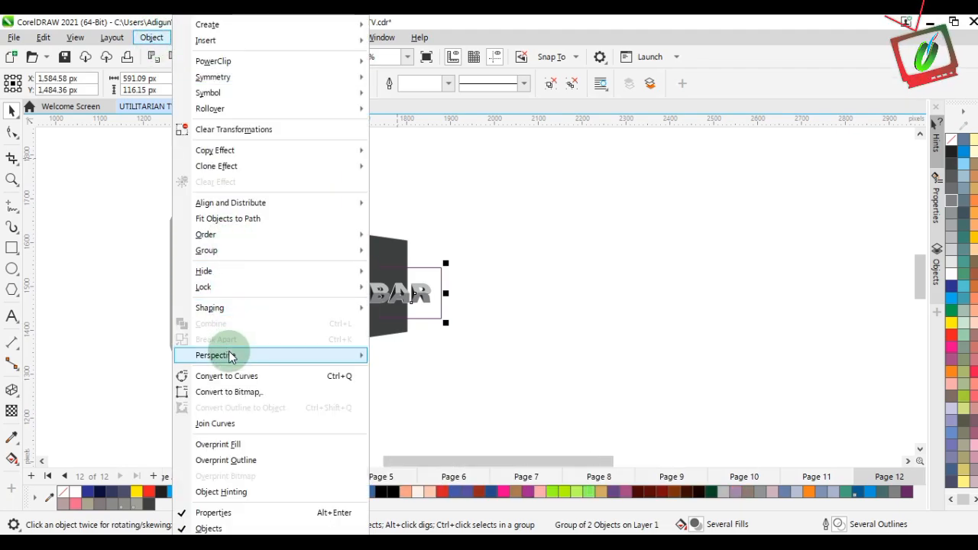
{"action": "mouse_move", "coordinate": [266, 366]}
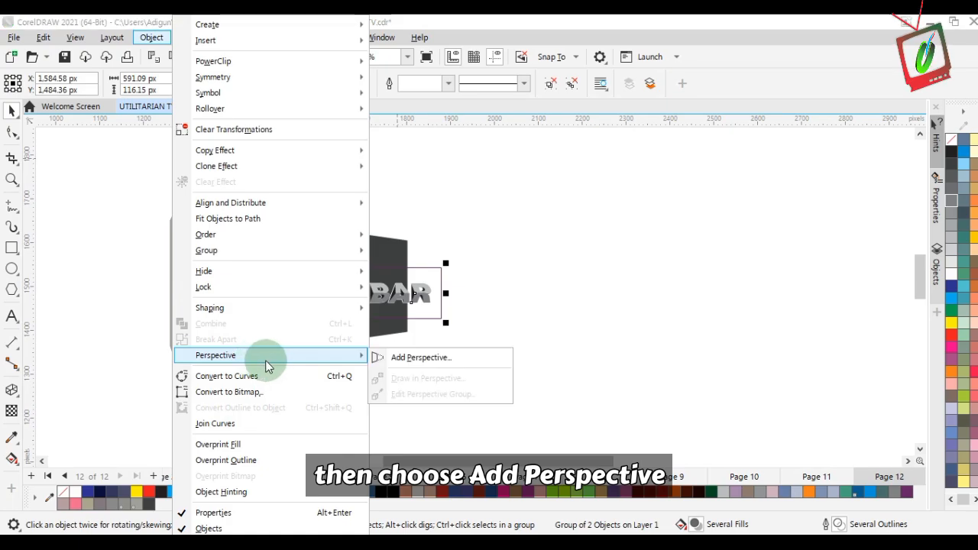
{"action": "left_click", "coordinate": [395, 359]}
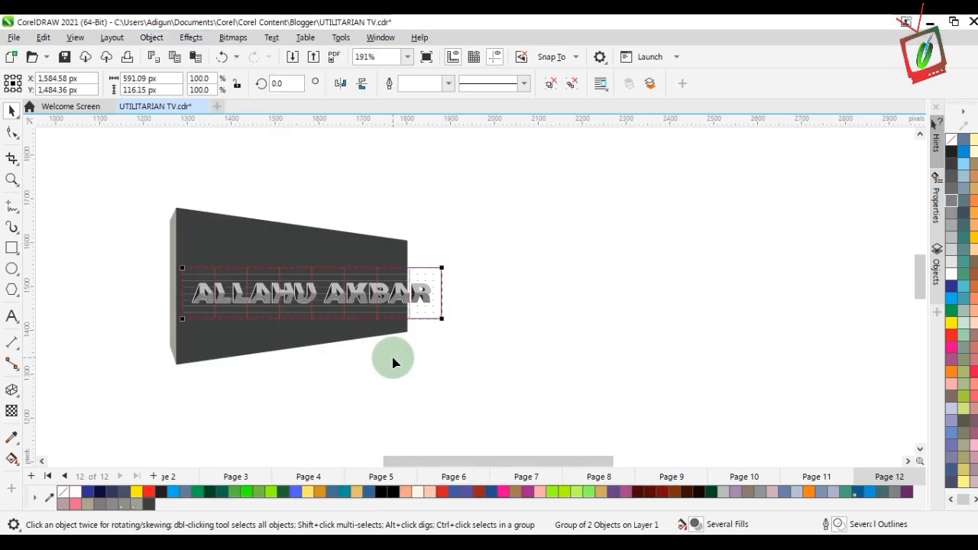
{"action": "left_click_drag", "start_coordinate": [181, 269], "coordinate": [178, 208]}
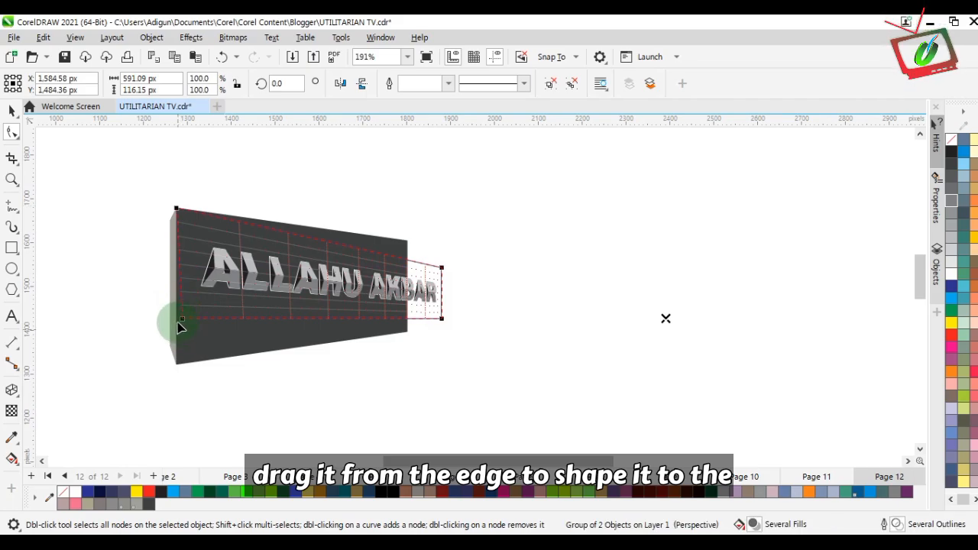
{"action": "left_click_drag", "start_coordinate": [181, 321], "coordinate": [176, 364]}
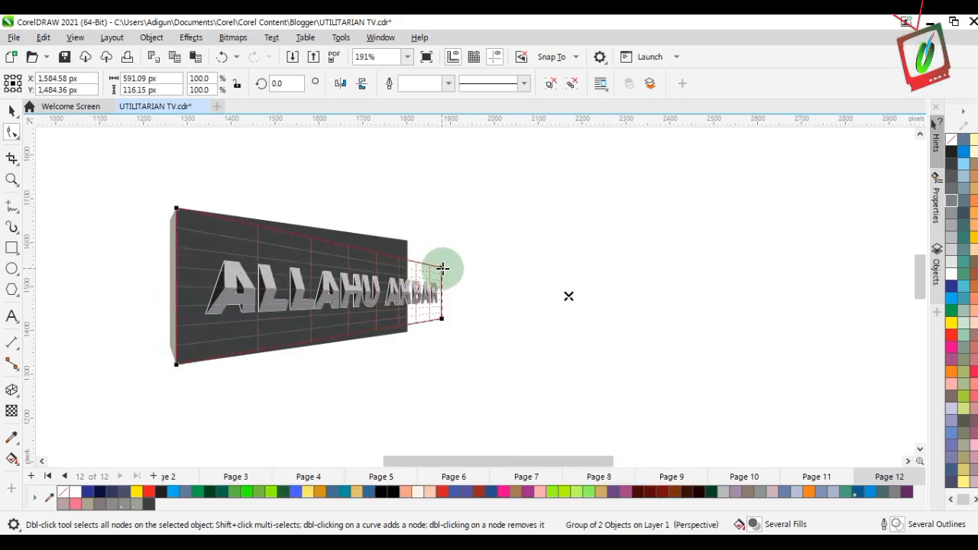
{"action": "left_click_drag", "start_coordinate": [430, 264], "coordinate": [407, 240]}
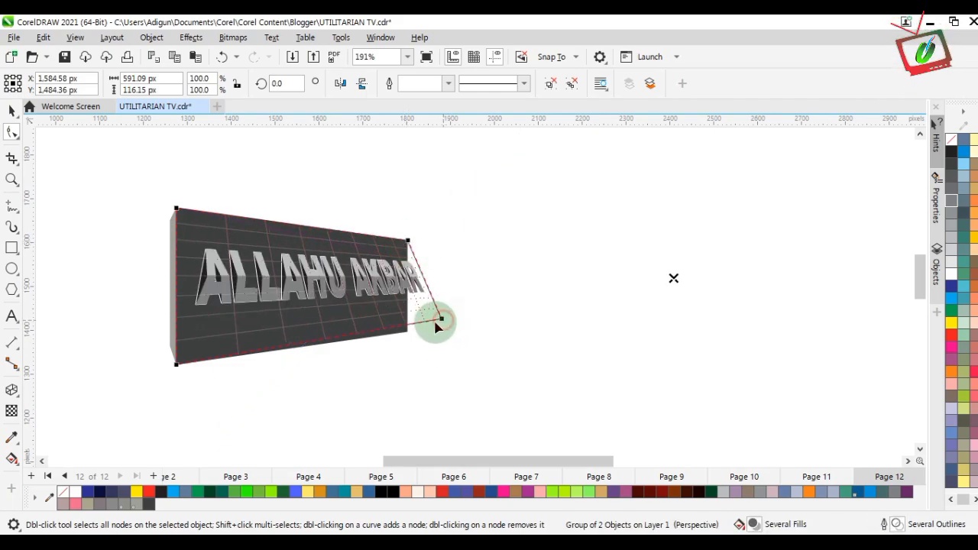
{"action": "left_click_drag", "start_coordinate": [436, 327], "coordinate": [408, 330]}
{"action": "key", "text": "space"}
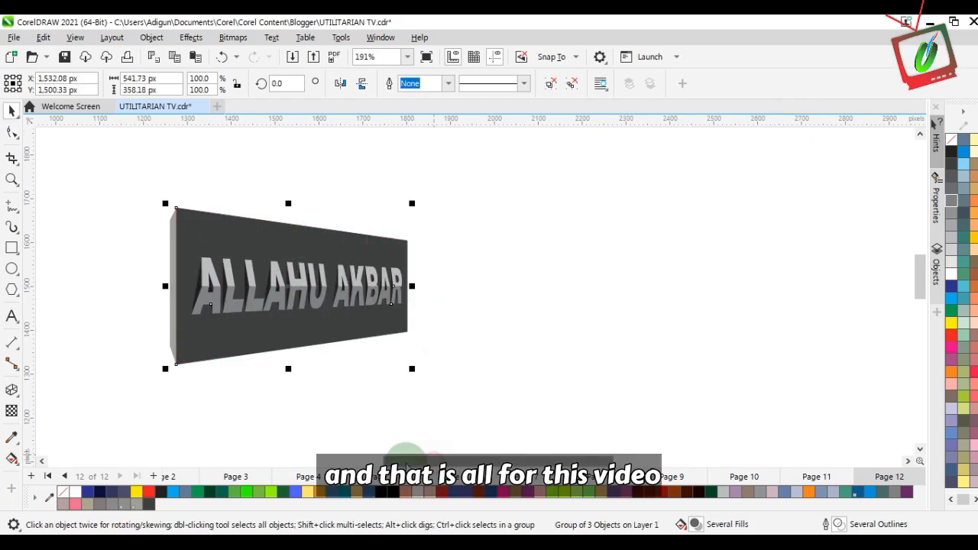
{"action": "left_click_drag", "start_coordinate": [433, 462], "coordinate": [392, 463]}
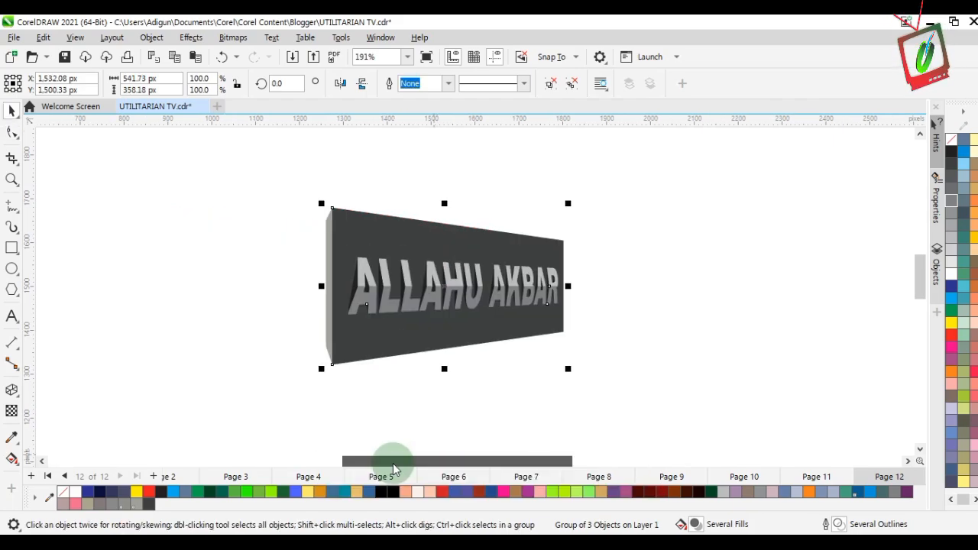